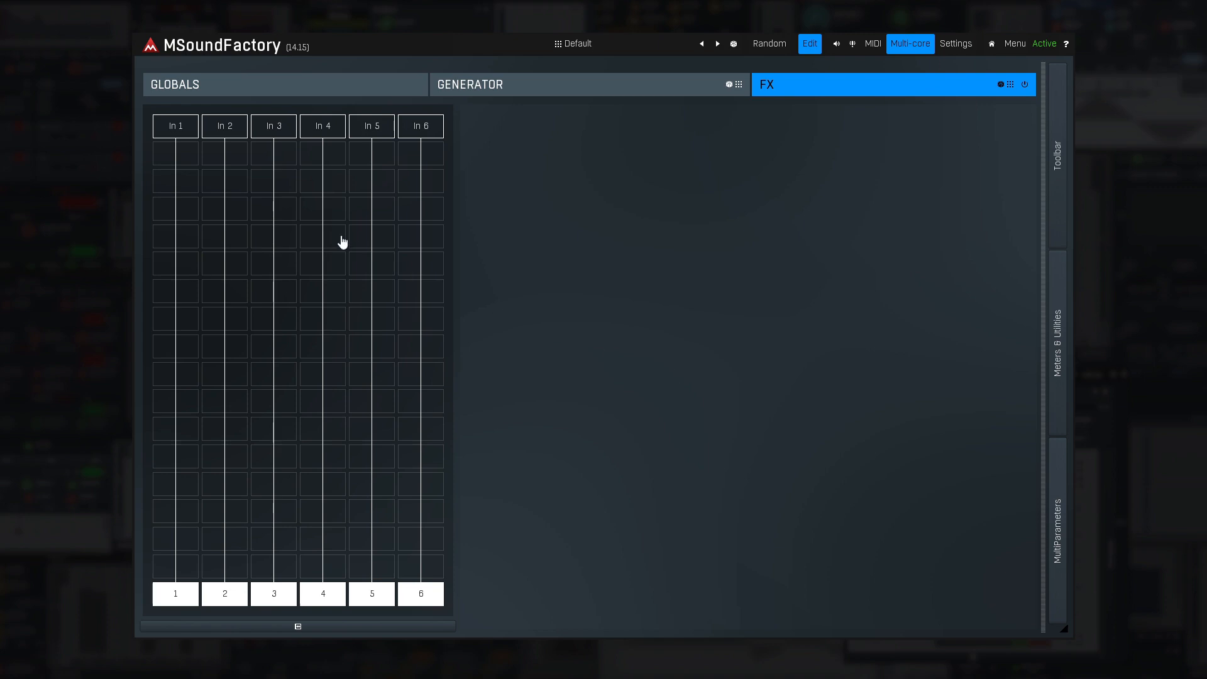
- Add a BandPass effect in the second slot and a Tremolo in the fourth slot of lane 1
left_click(181, 179)
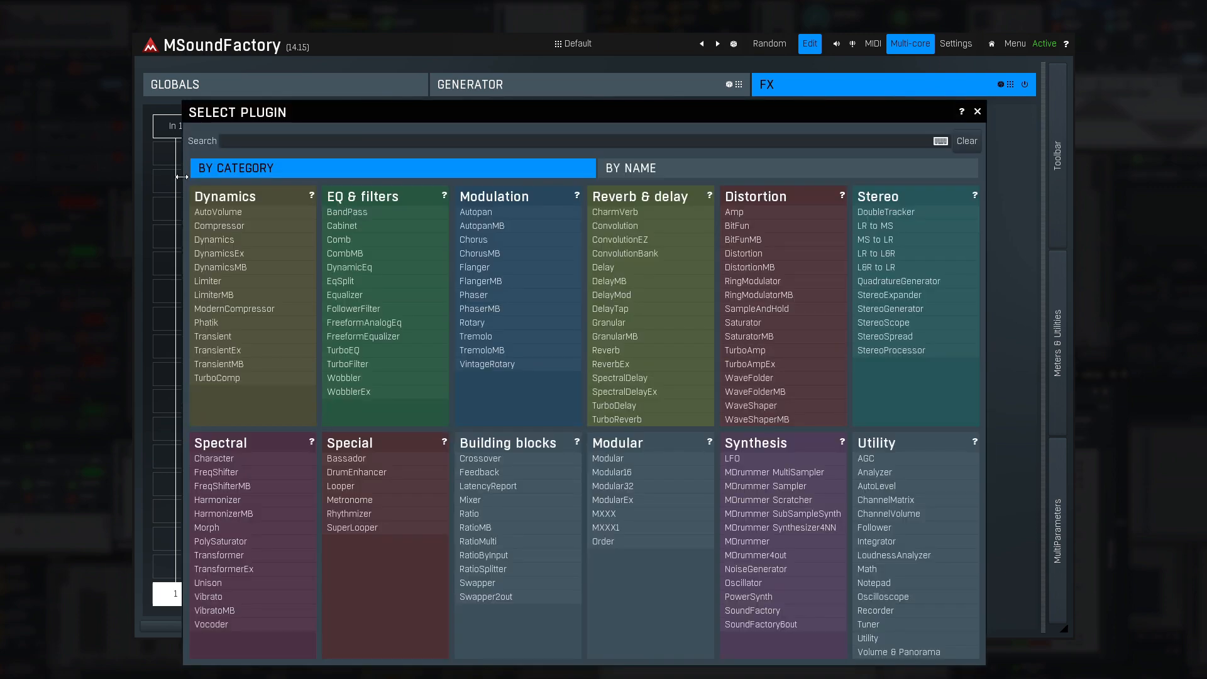
left_click(333, 212)
left_click(188, 243)
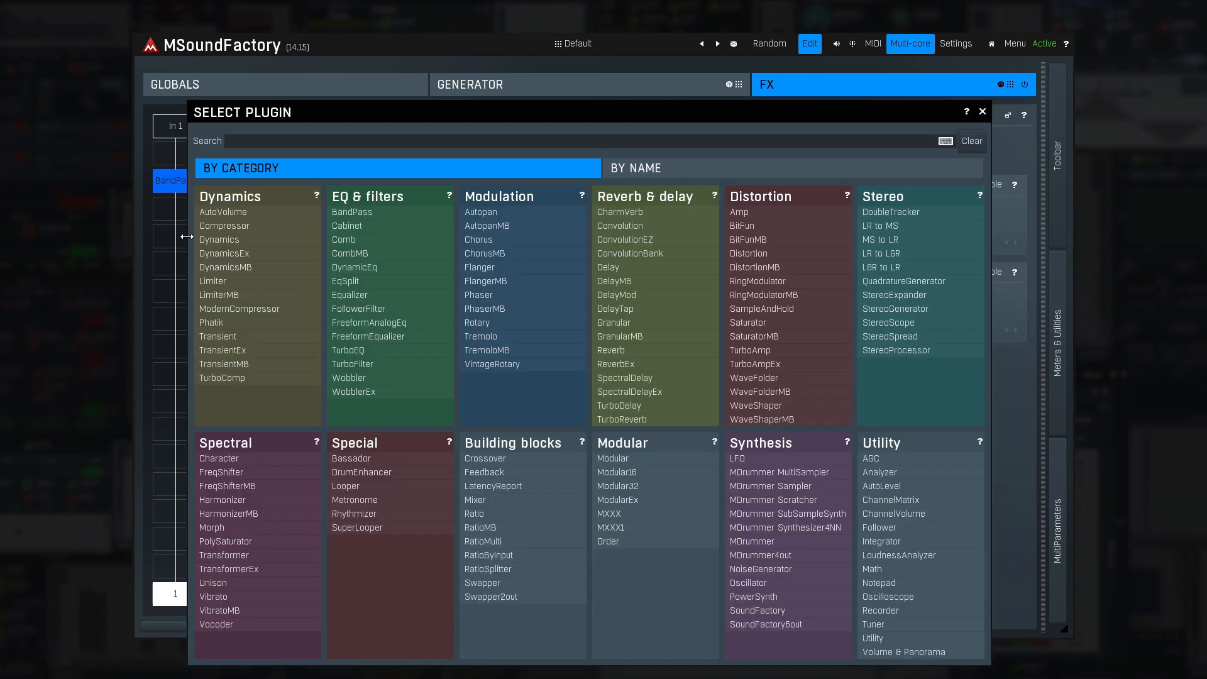
left_click(487, 335)
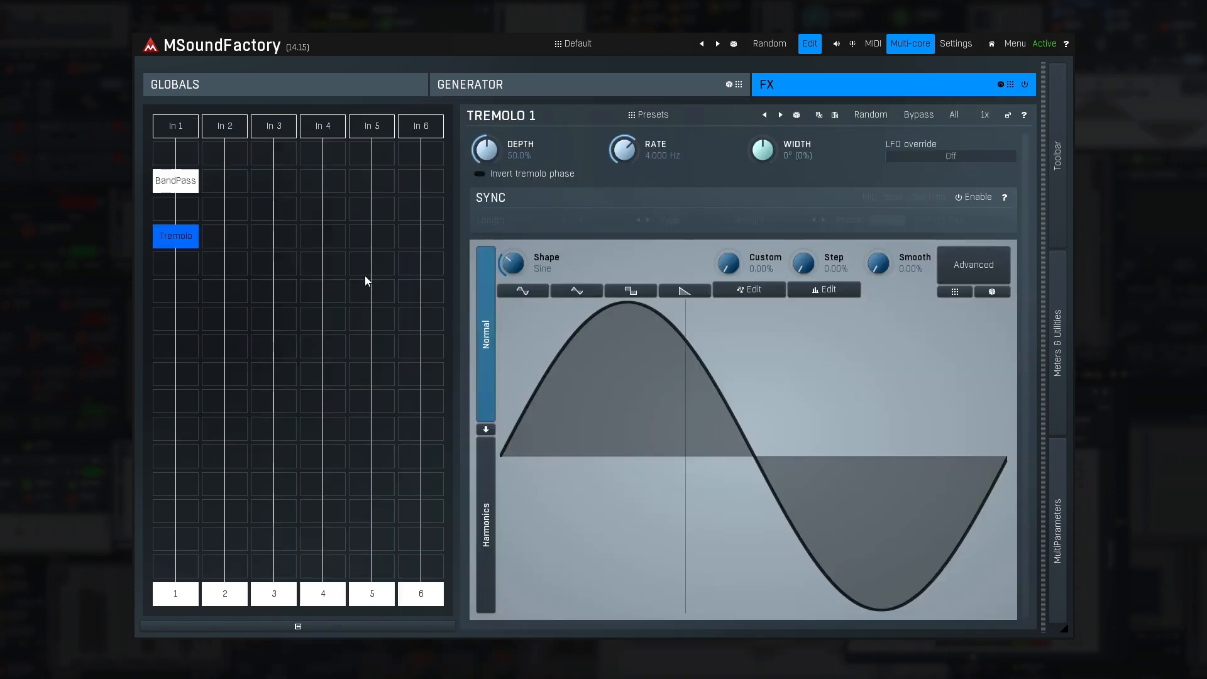
- Add a Delay in the third slot and a Volume & Panorama module in the sixth slot of lane 3
left_click(288, 214)
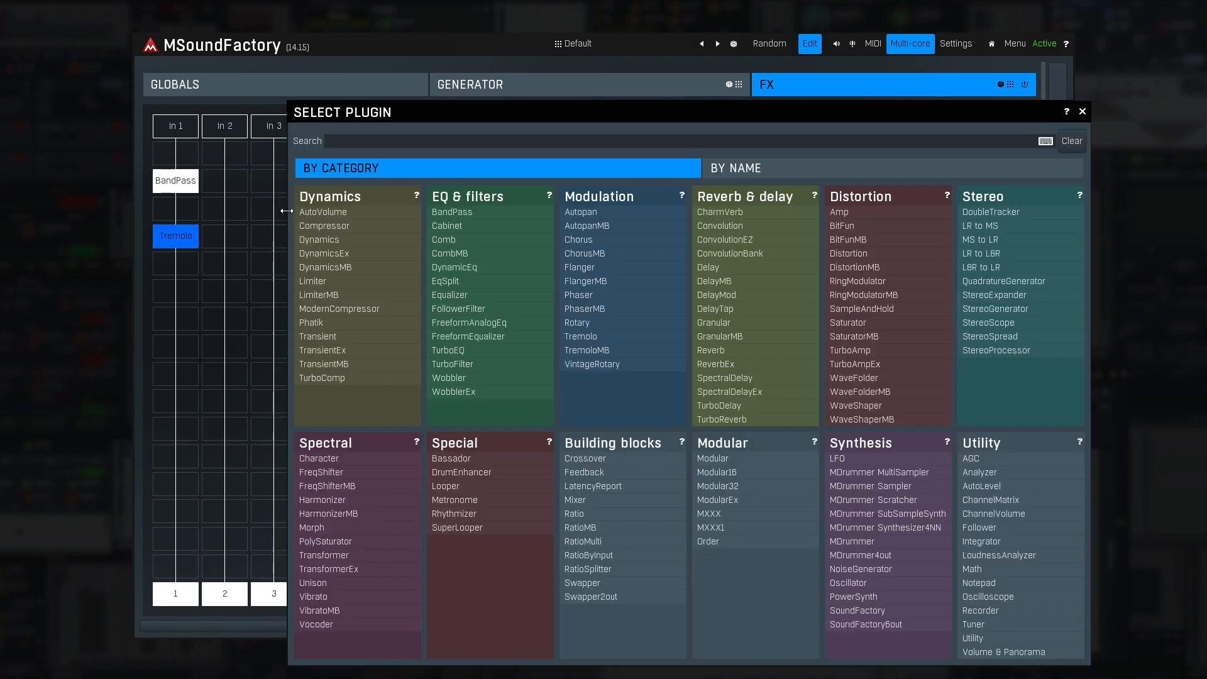
left_click(712, 270)
left_click(292, 278)
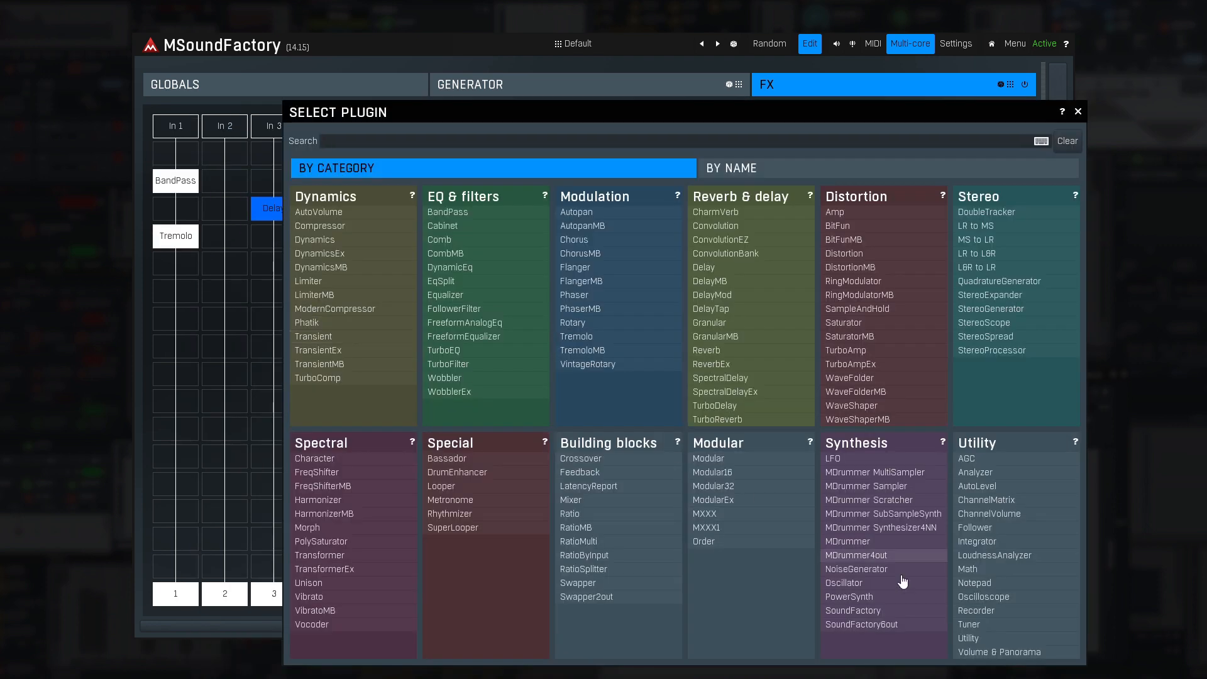
left_click(1000, 651)
- Add a Tremolo in the third slot and a Reverb in the fifth slot of lane 5
left_click(377, 201)
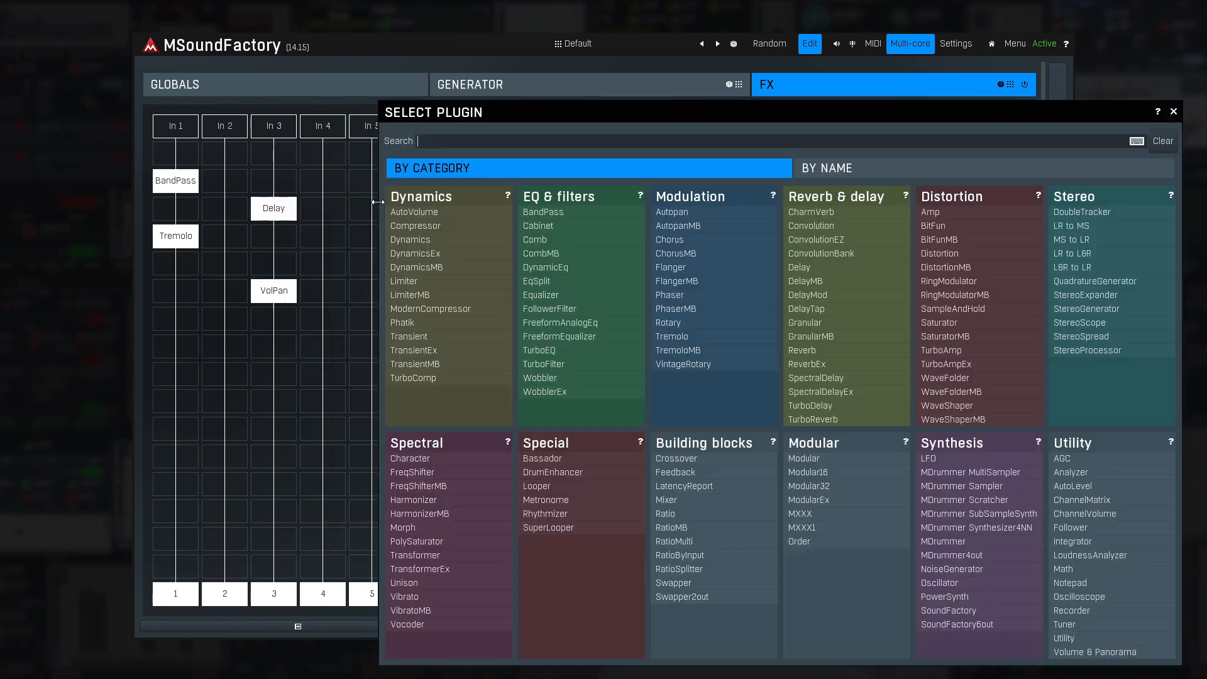
left_click(691, 336)
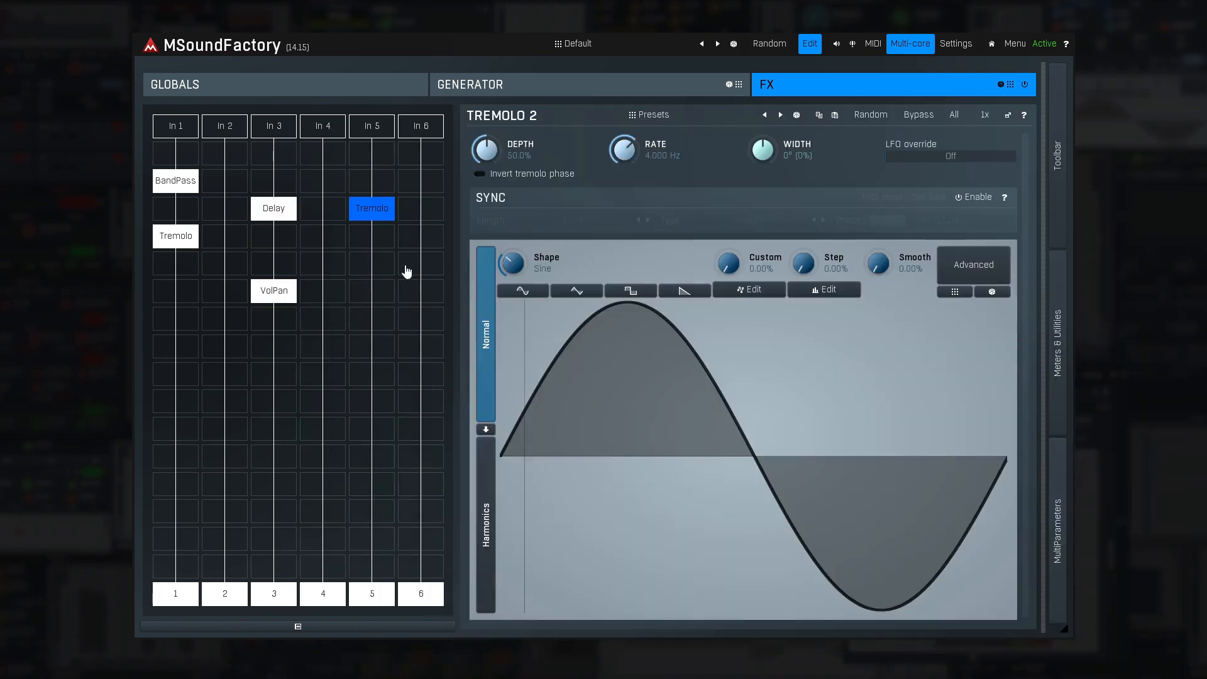
left_click(377, 264)
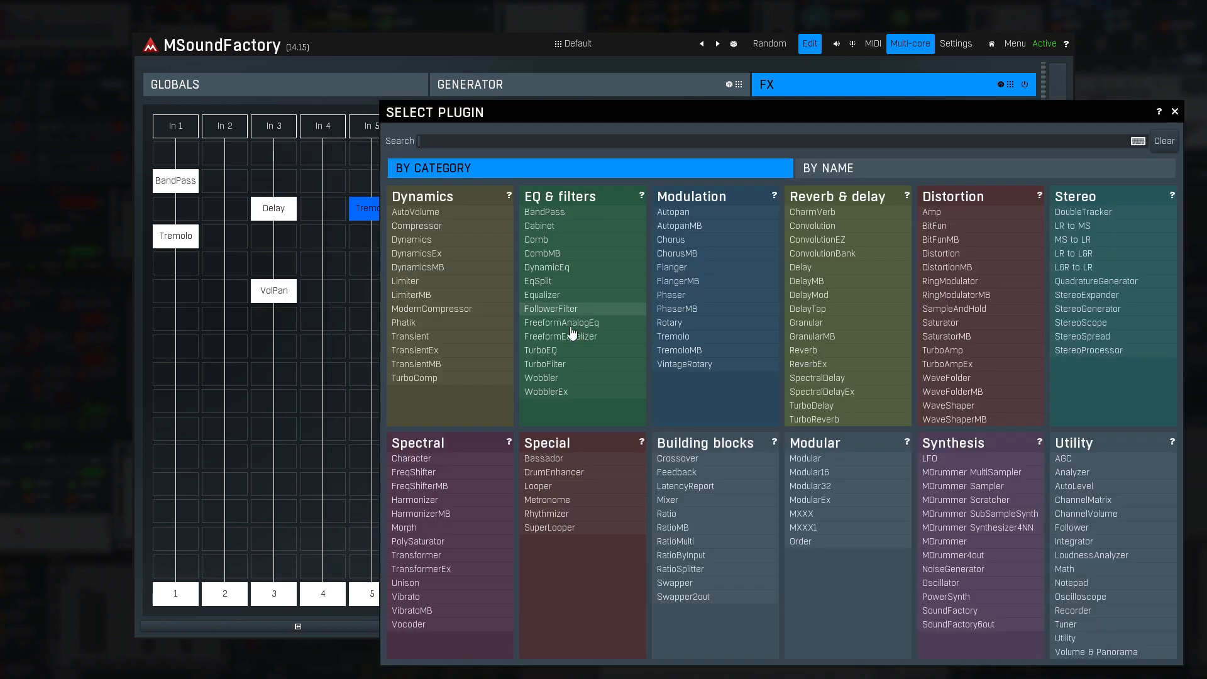
left_click(828, 356)
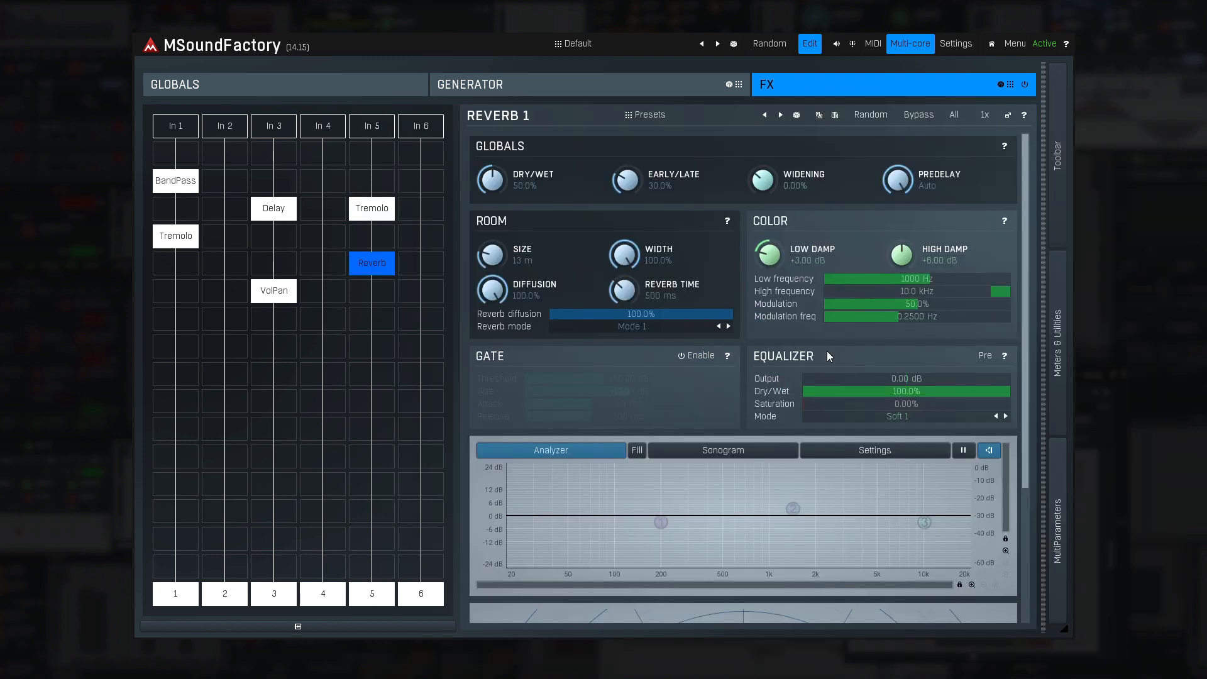
- View the parameters of the lane 5 Tremolo, the Delay and the VolPan module in turn
left_click(376, 212)
left_click(283, 210)
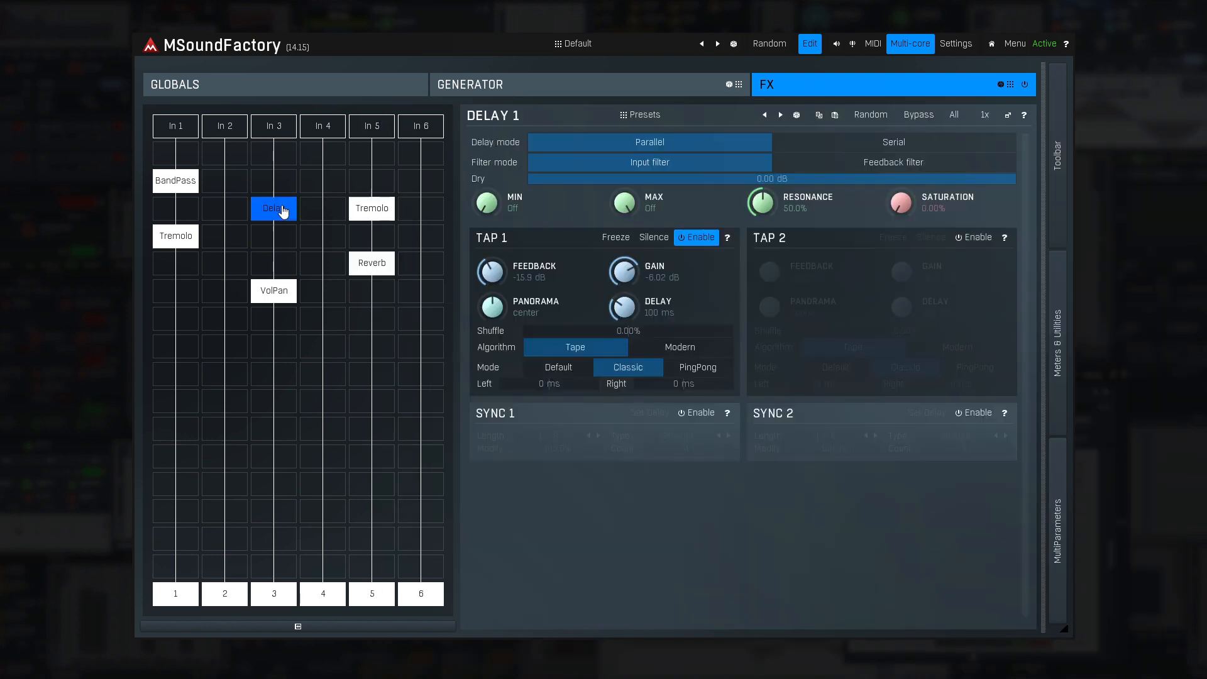
left_click(273, 293)
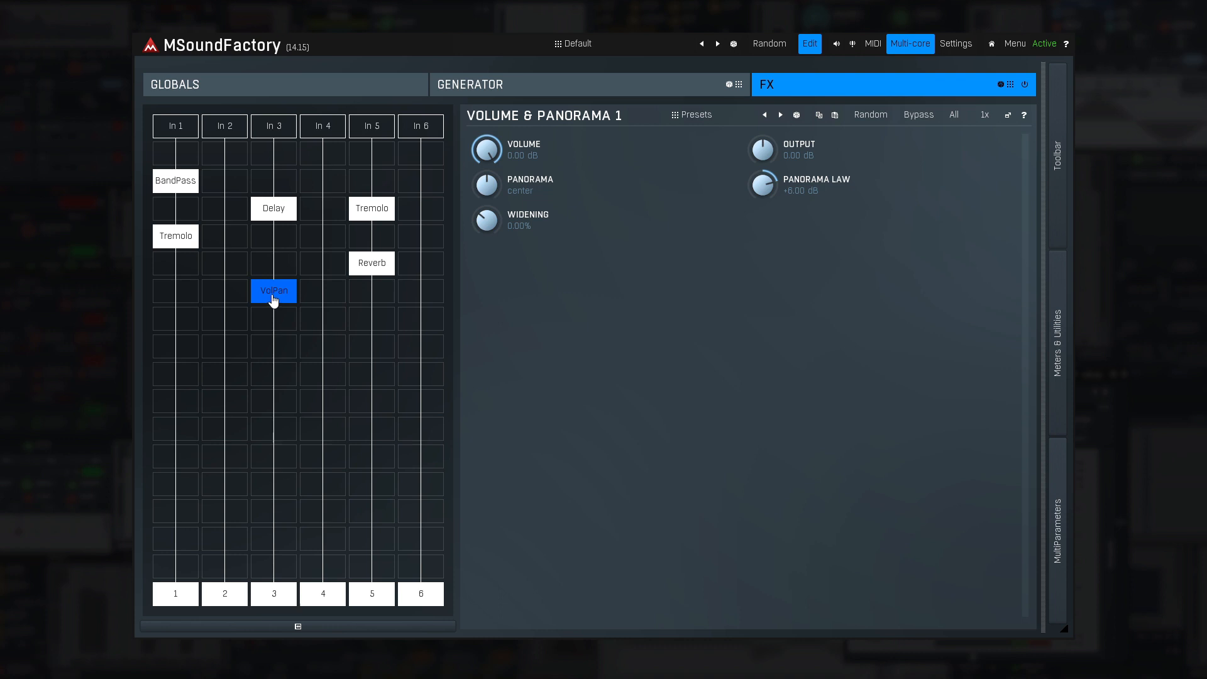
mouse_move(273, 299)
left_mouse_down()
mouse_move(320, 288)
mouse_move(271, 296)
left_mouse_up()
- Move the lane 1 Tremolo down to the seventh slot and the lane 5 Reverb down to the sixth slot
left_click_drag(186, 239, 178, 318)
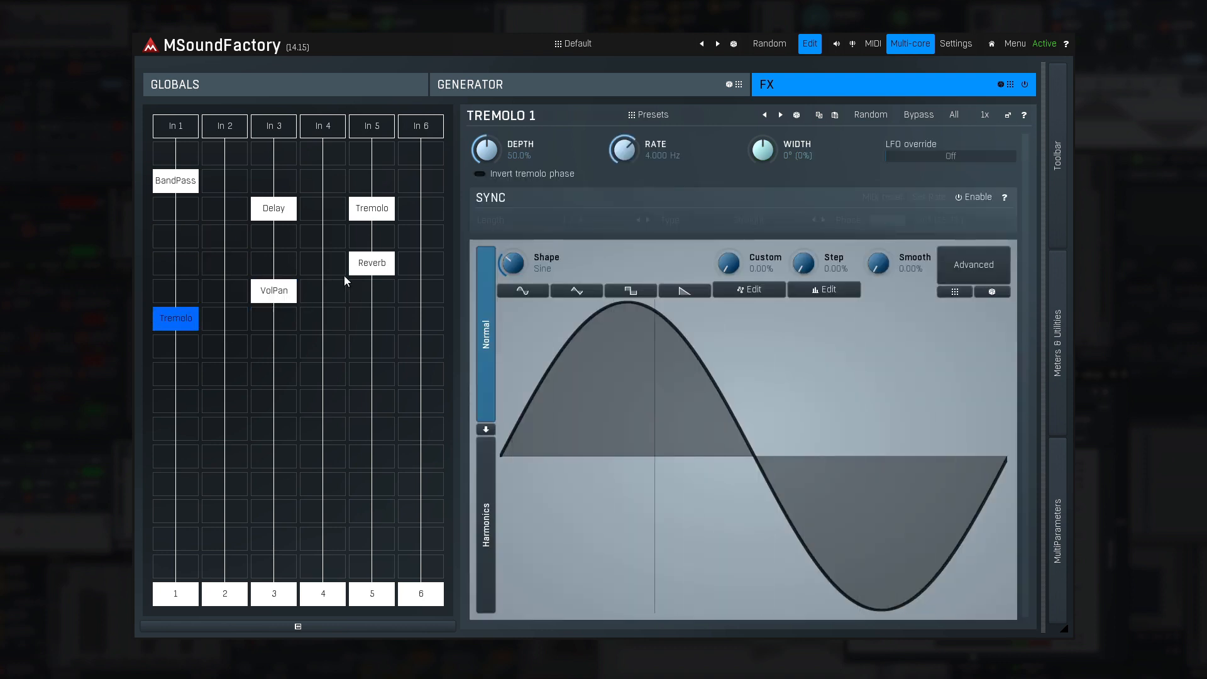
left_click(372, 265)
left_click_drag(373, 266, 376, 301)
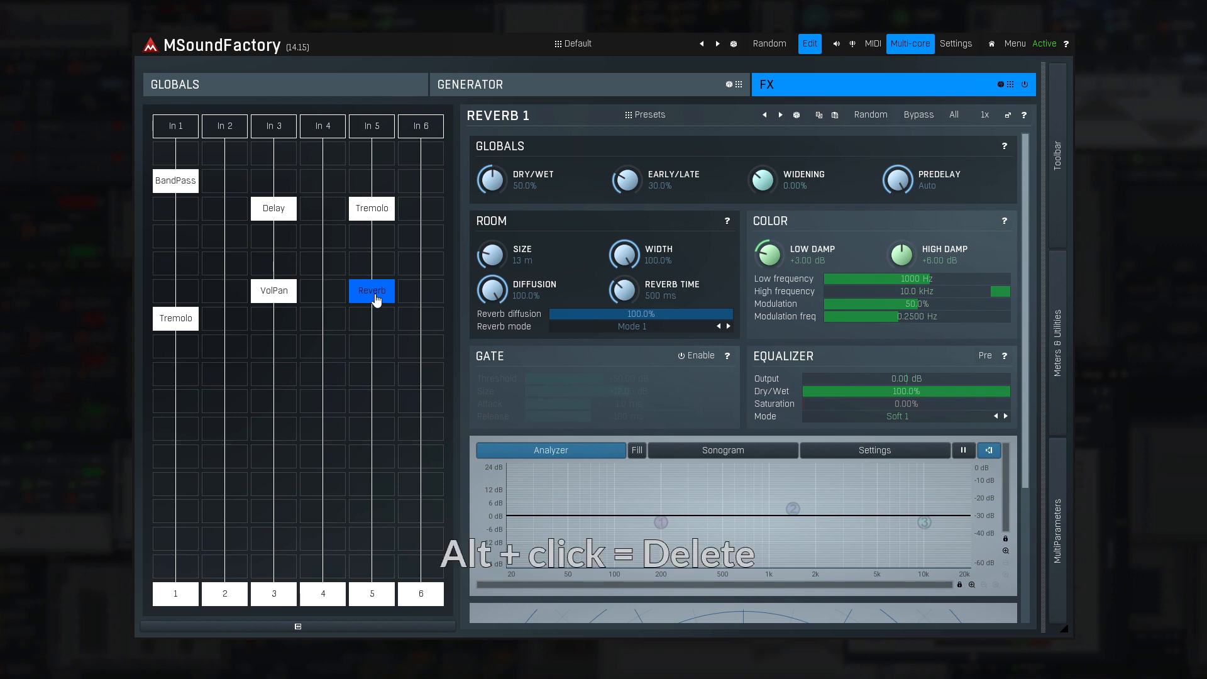
- Delete the BandPass and Tremolo effects from lane 1
left_click(184, 325, "alt")
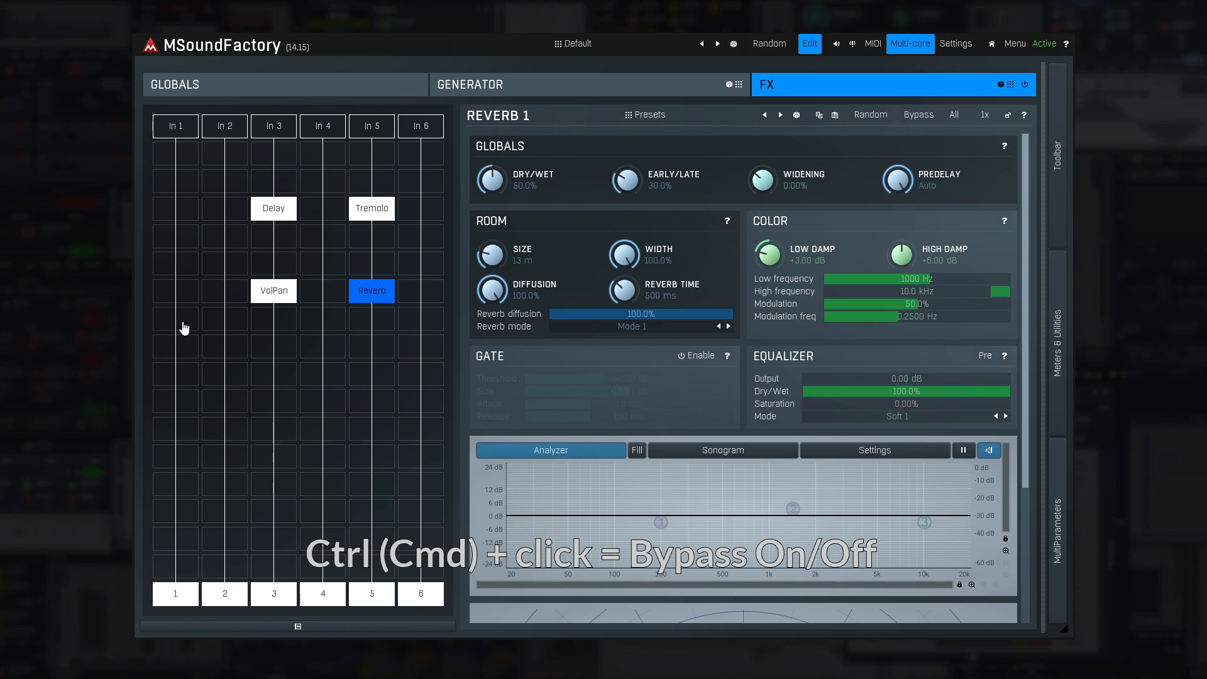
- Toggle bypass on and back off for the VolPan, Delay and lane 5 Tremolo modules
left_click(279, 300, "ctrl")
left_click(281, 219, "ctrl")
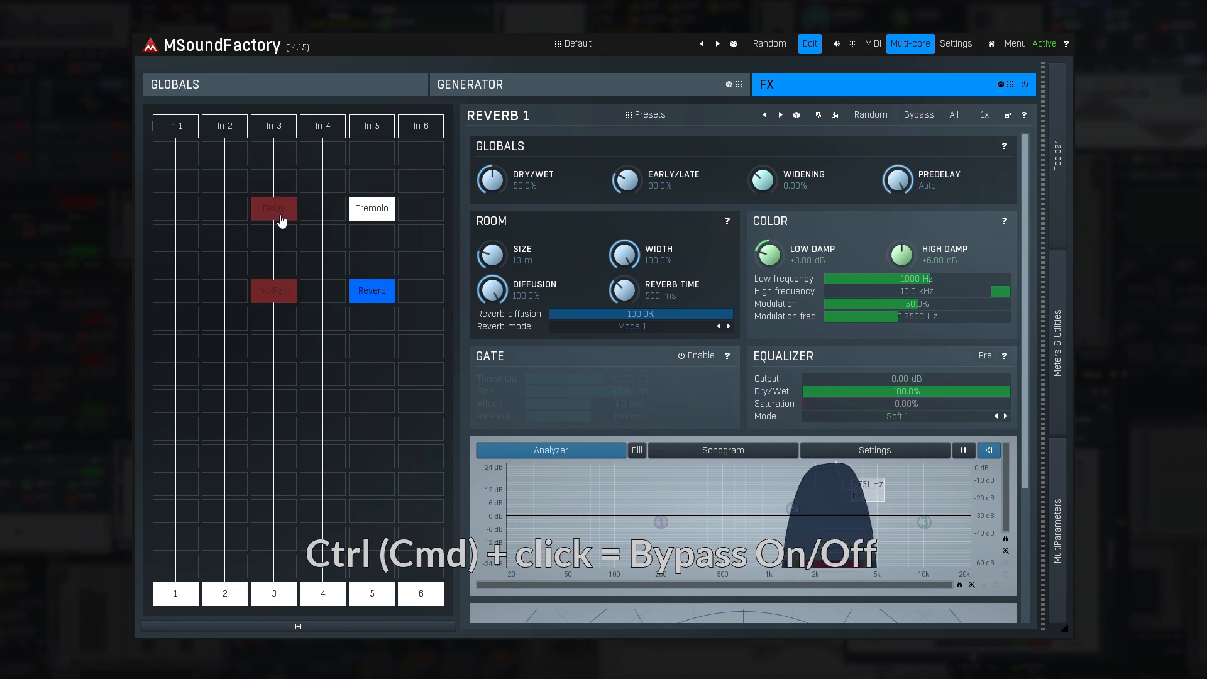
left_click(367, 220, "ctrl")
left_click(369, 220, "ctrl")
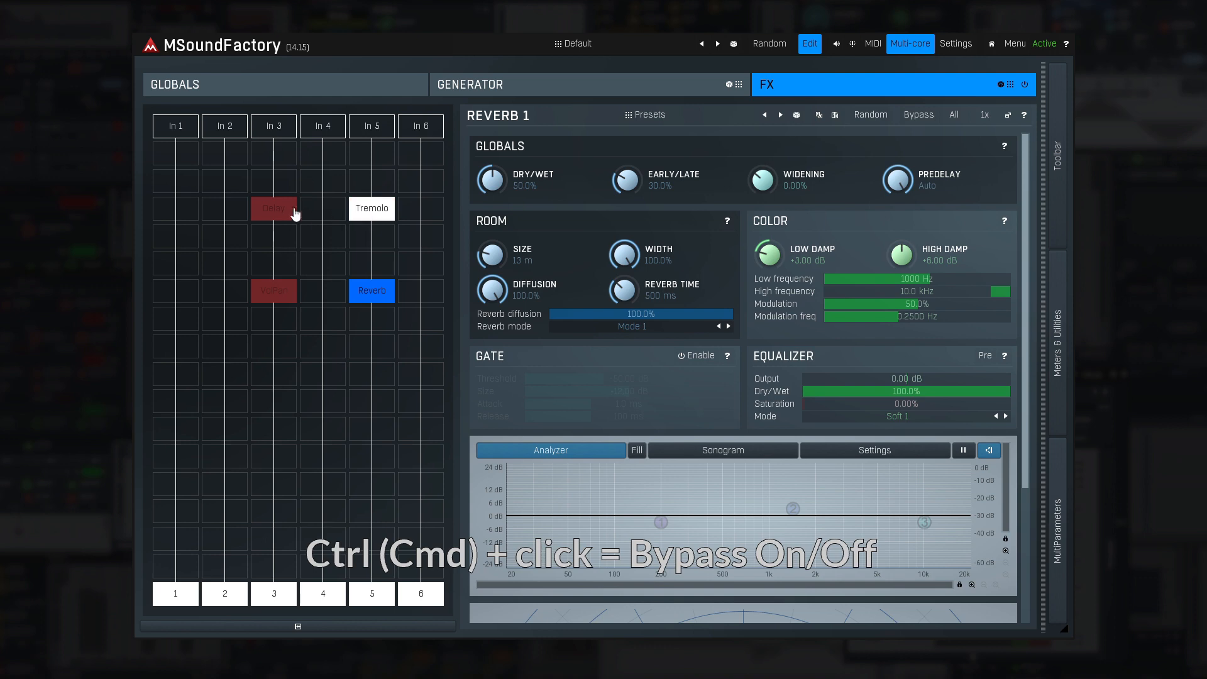
left_click(281, 214, "ctrl")
left_click(275, 290, "ctrl")
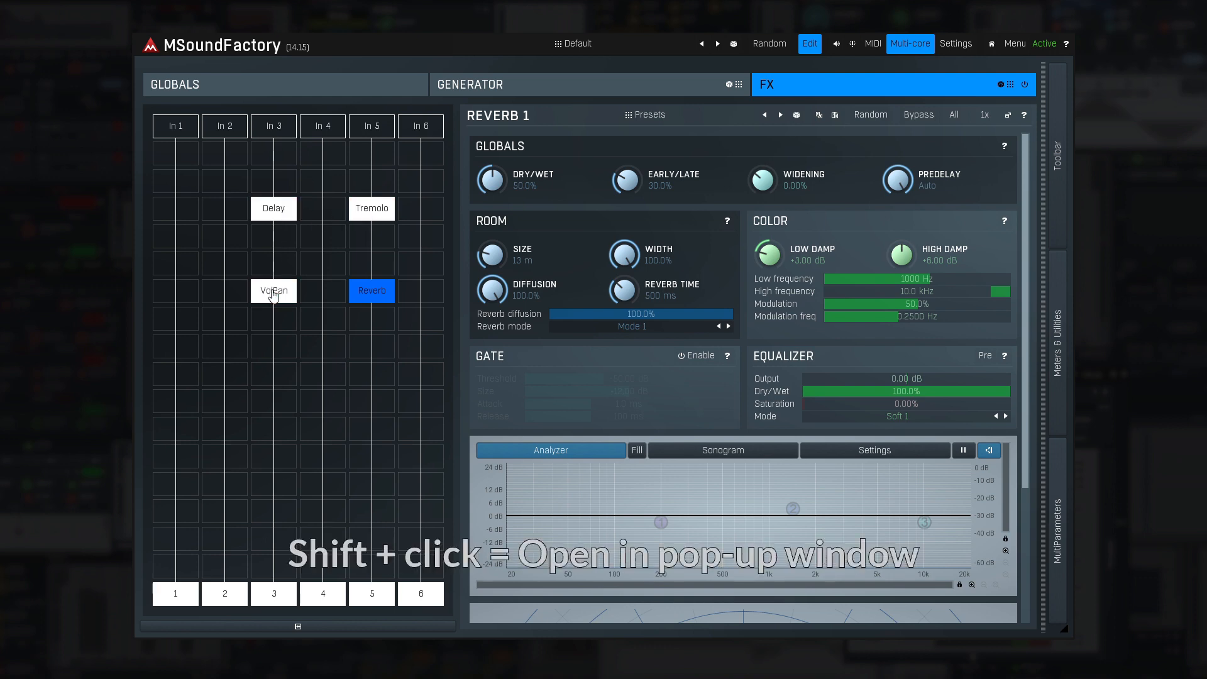
- View the Delay and VolPan modules in separate pop-up windows and close both windows
left_click(278, 211, "shift")
left_click_drag(413, 166, 632, 115)
left_click(275, 298, "shift")
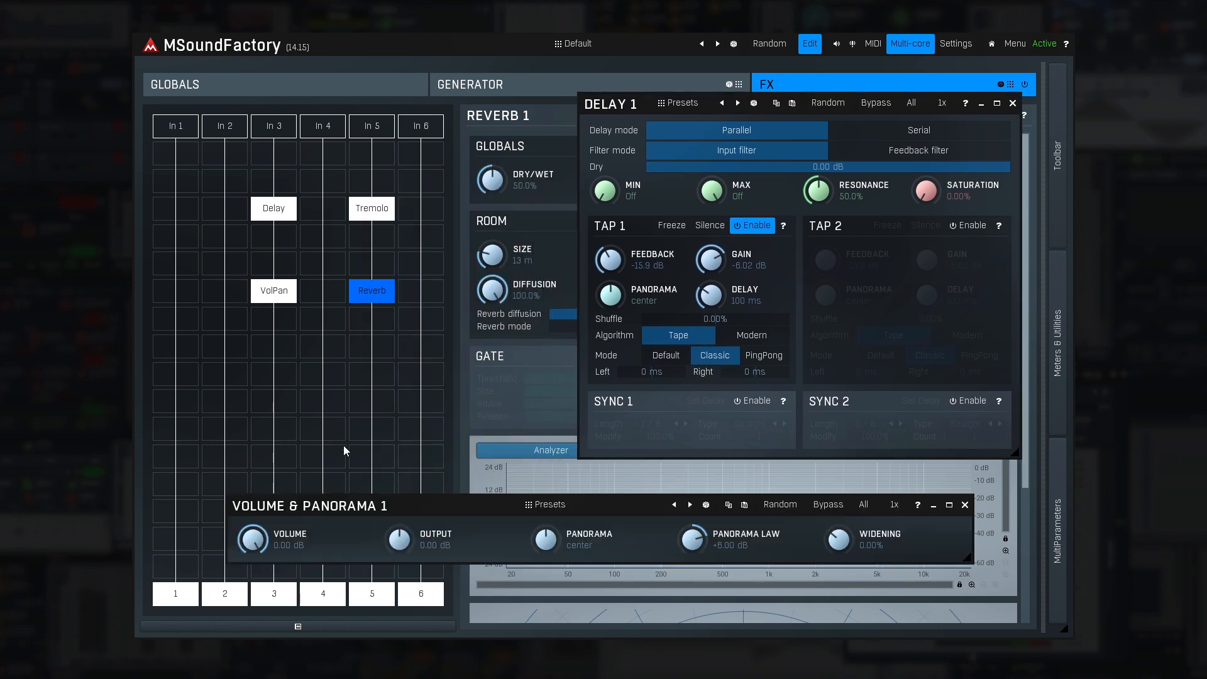
left_click(964, 505)
left_click(1011, 103)
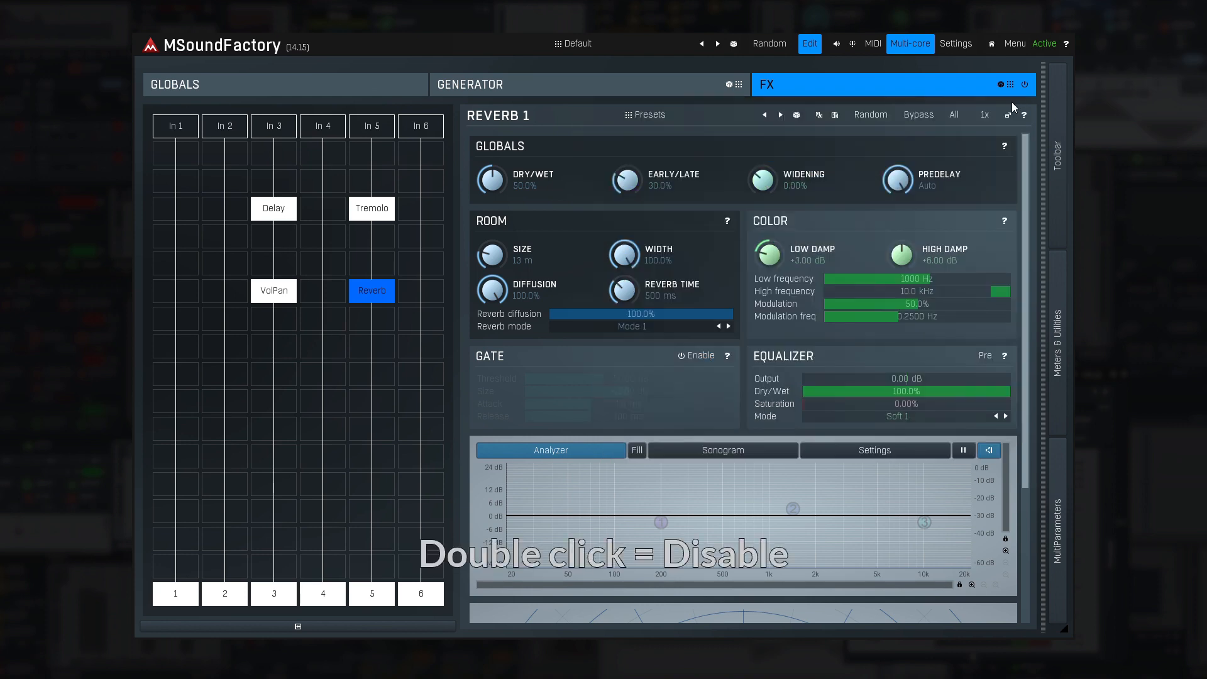
- Disable the Tremolo and Reverb modules in lane 5 and re-enable both
double_click(385, 217)
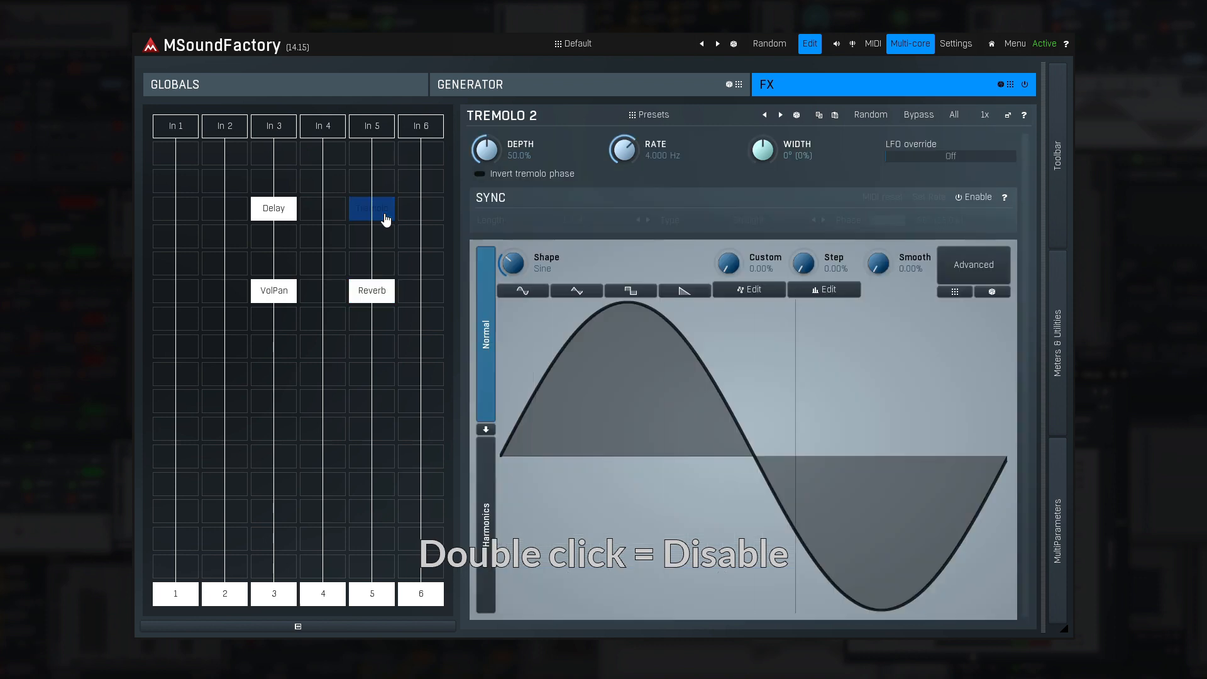
left_click(377, 300)
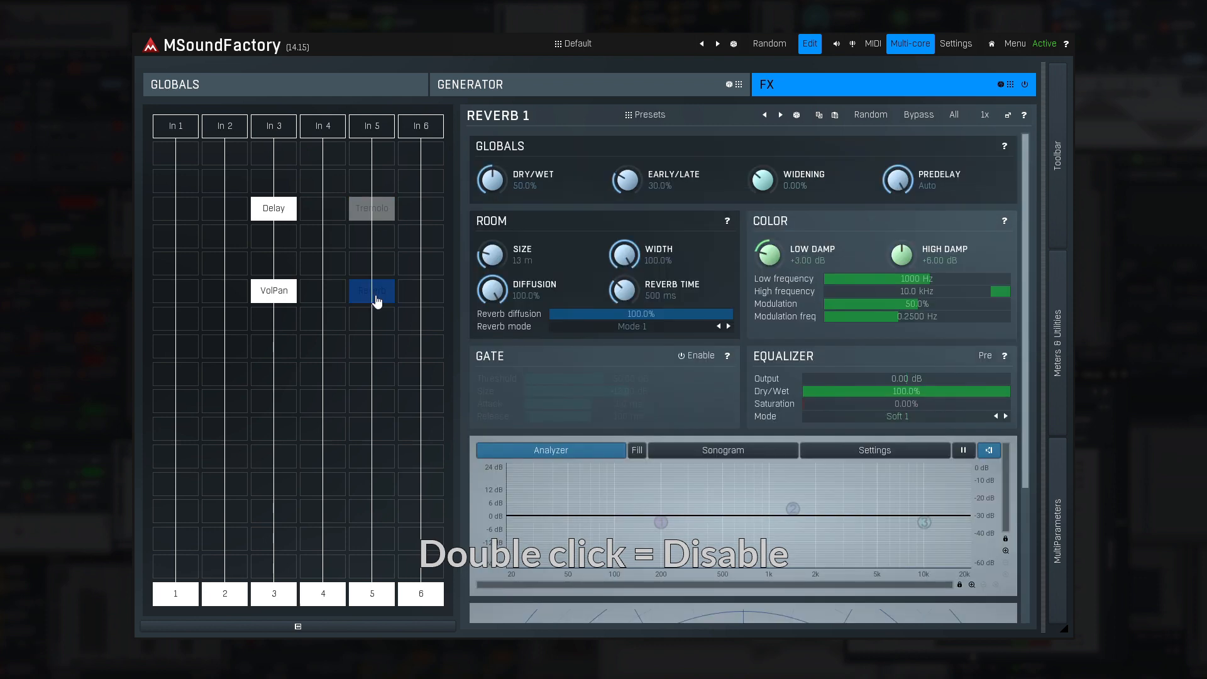
double_click(377, 300)
double_click(377, 209)
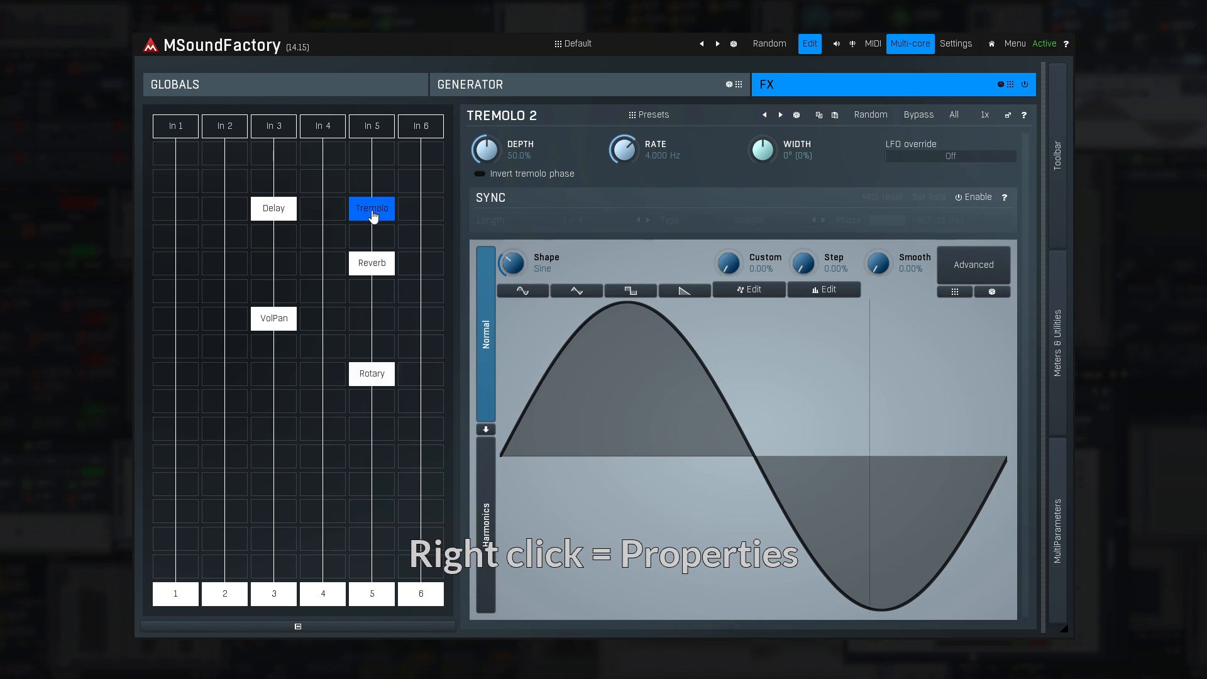
- In the VolPan plugin settings, try inputs 1, 2 and 4, settle on input 5 and enable stealing the input
right_click(272, 310)
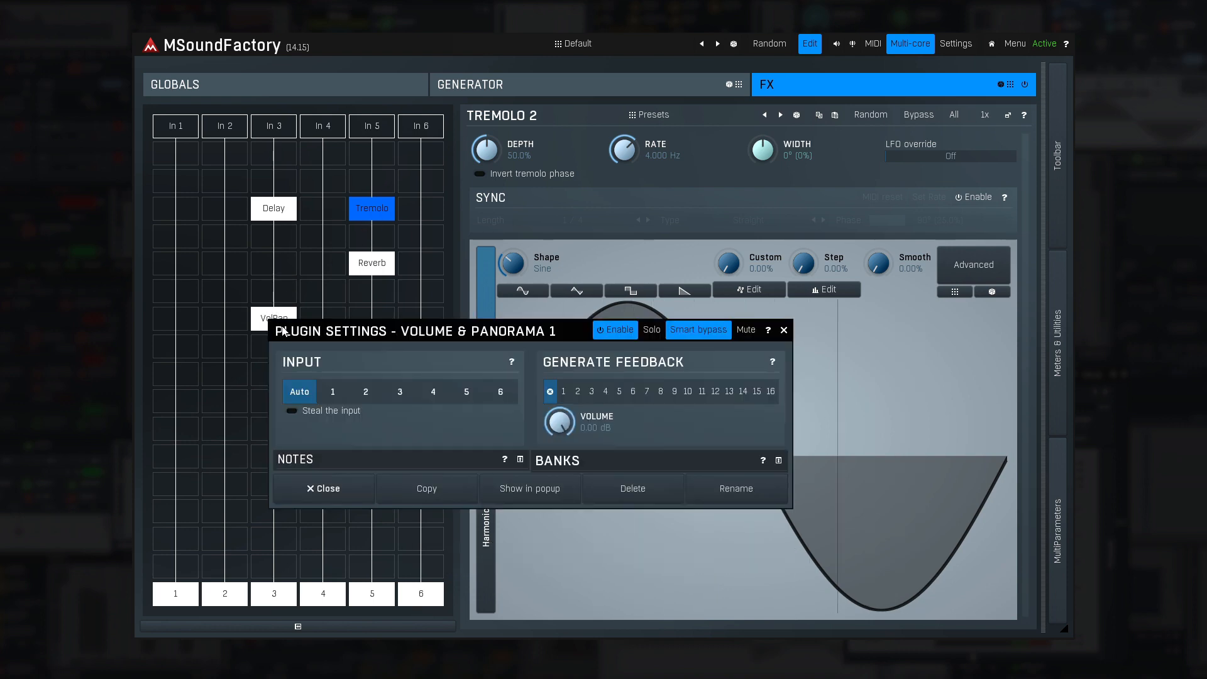
left_click_drag(285, 328, 498, 356)
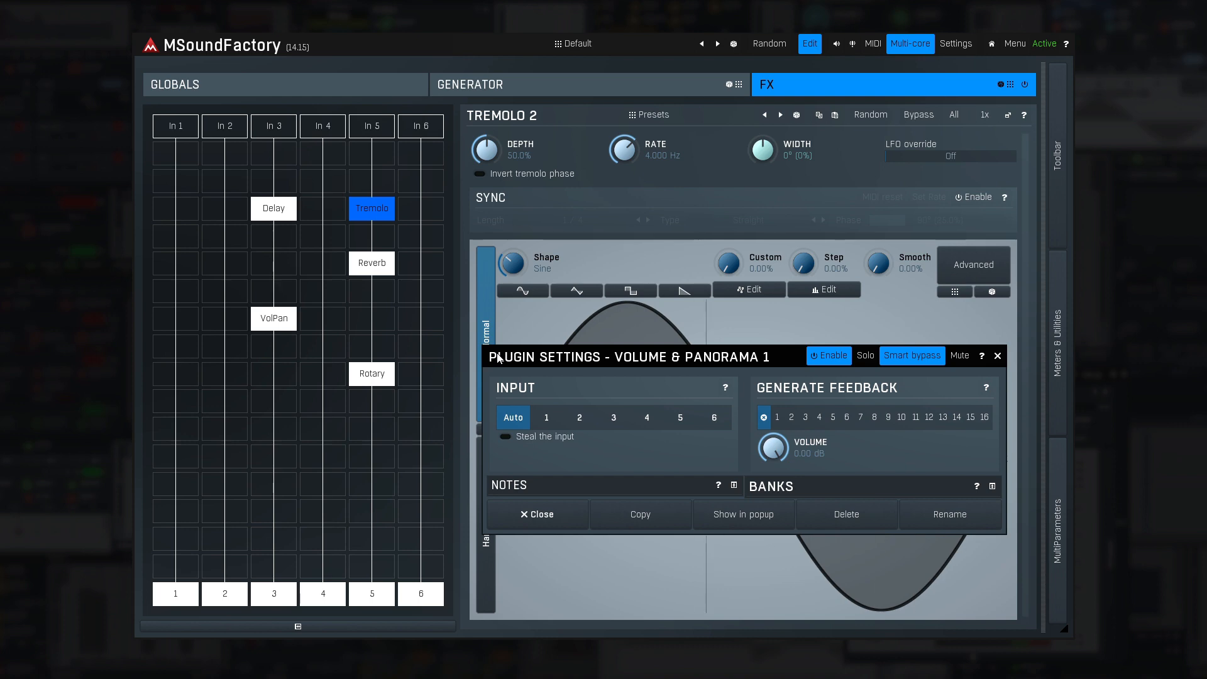
left_click(546, 416)
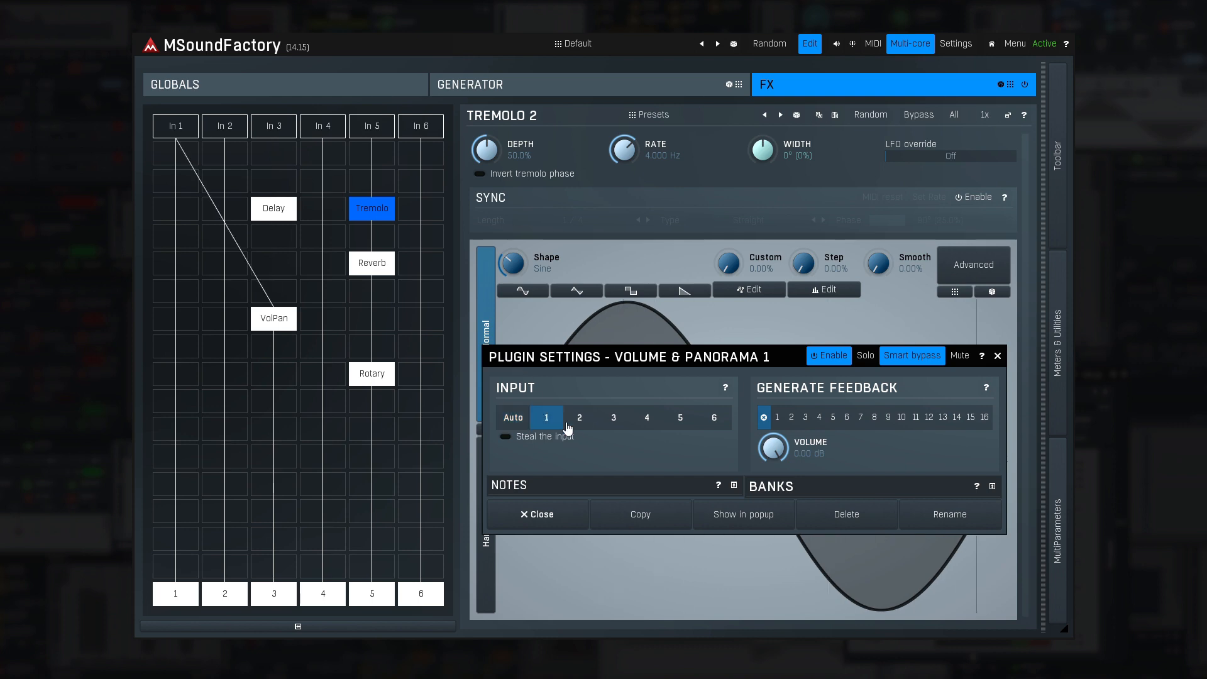
left_click(578, 421)
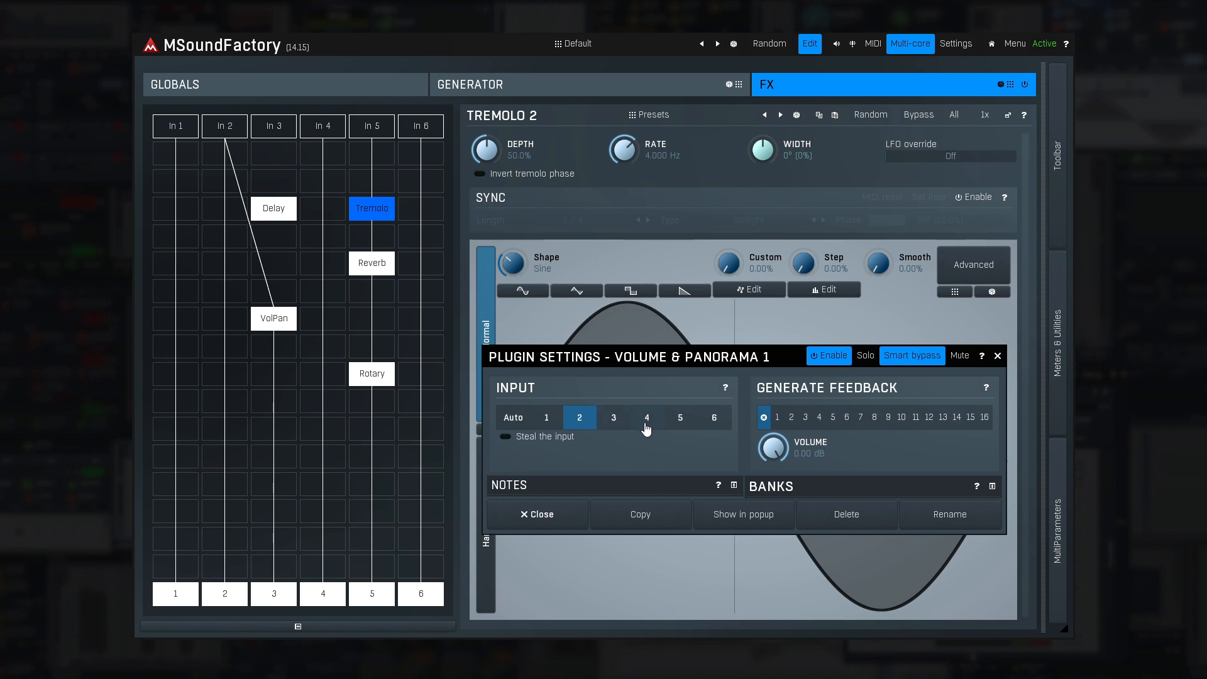
left_click(647, 421)
left_click(679, 419)
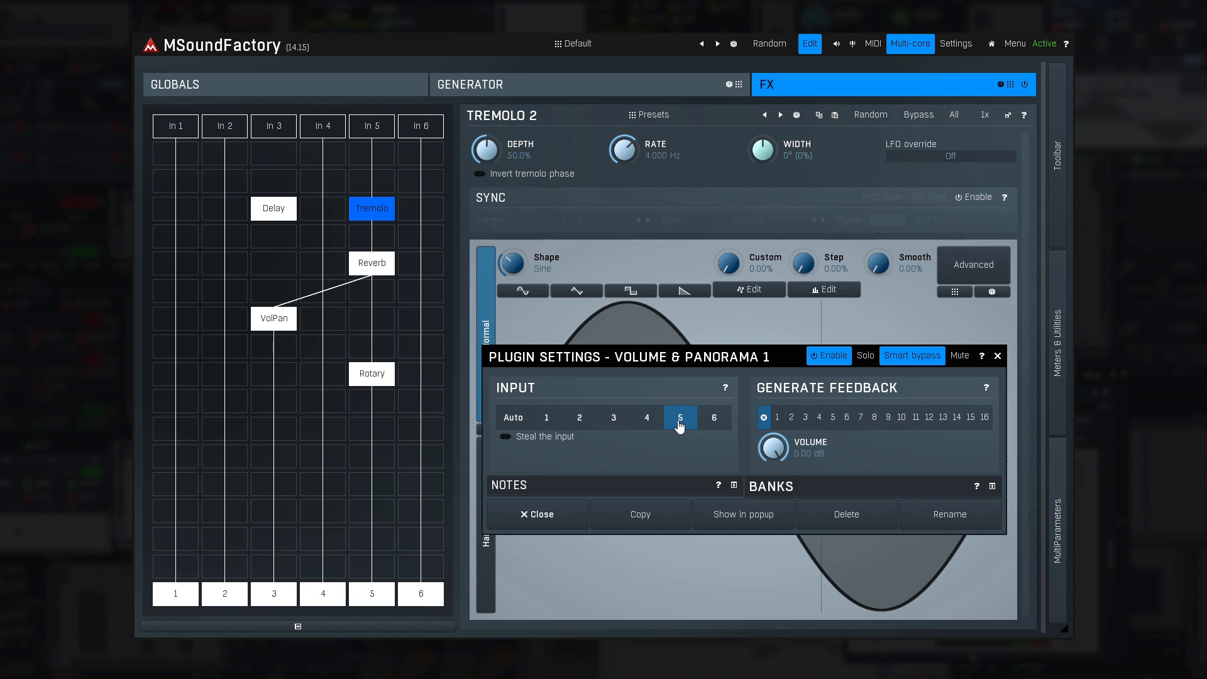
left_click(510, 439)
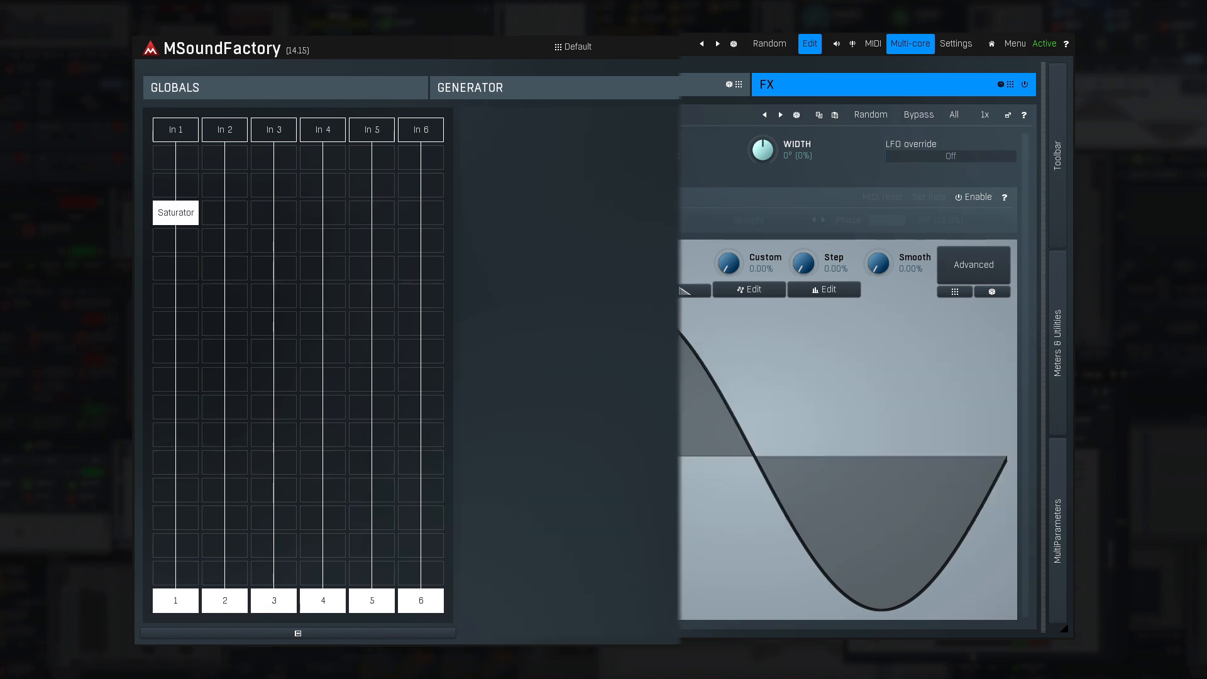
- Set the Saturator in lane 1 to generate feedback on channel 2 and close its plugin settings
left_click(187, 218)
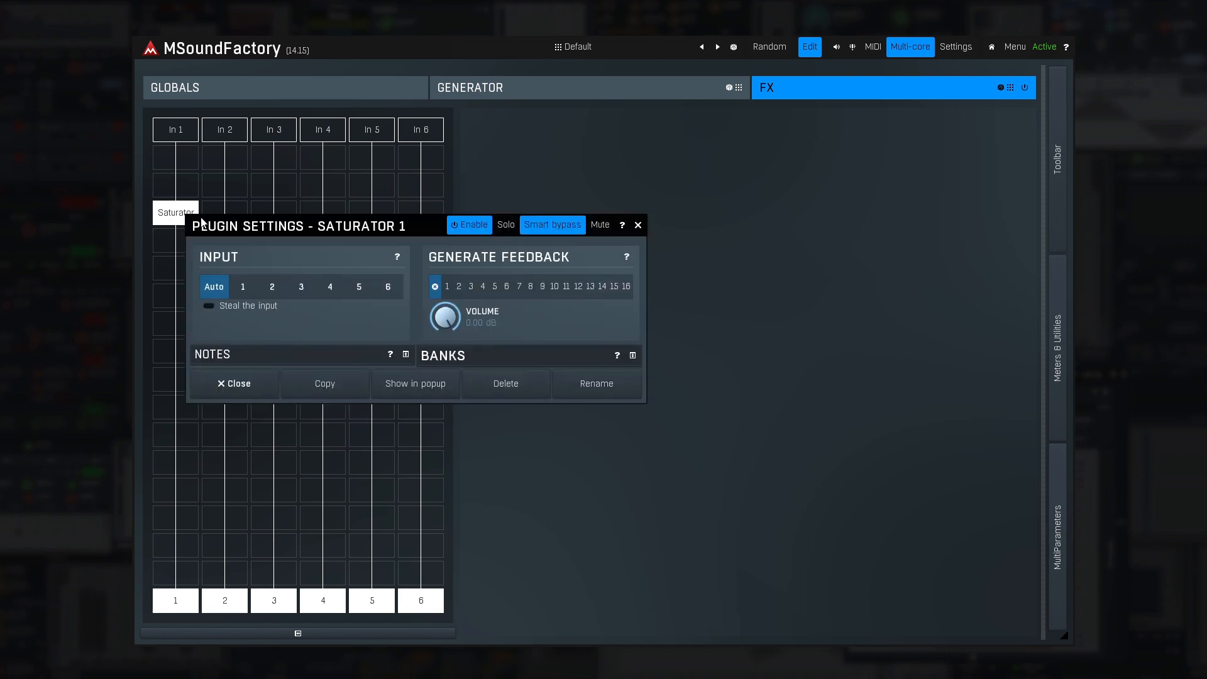
left_click_drag(216, 223, 523, 192)
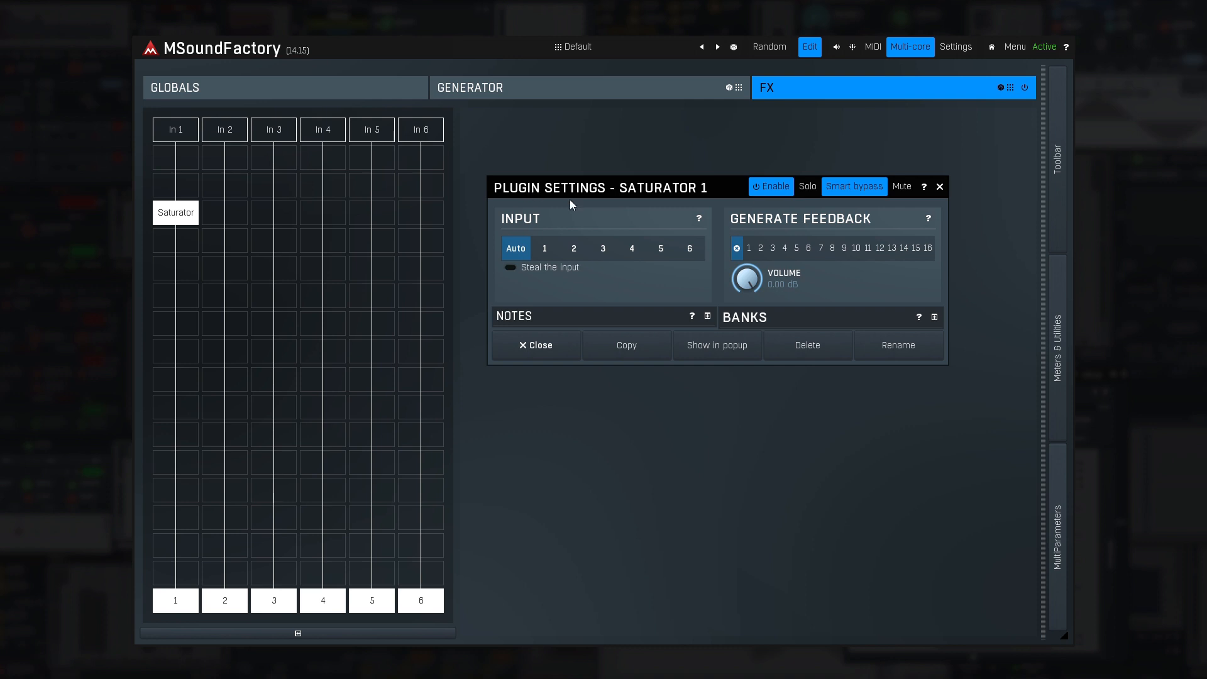
left_click(760, 249)
left_click(560, 350)
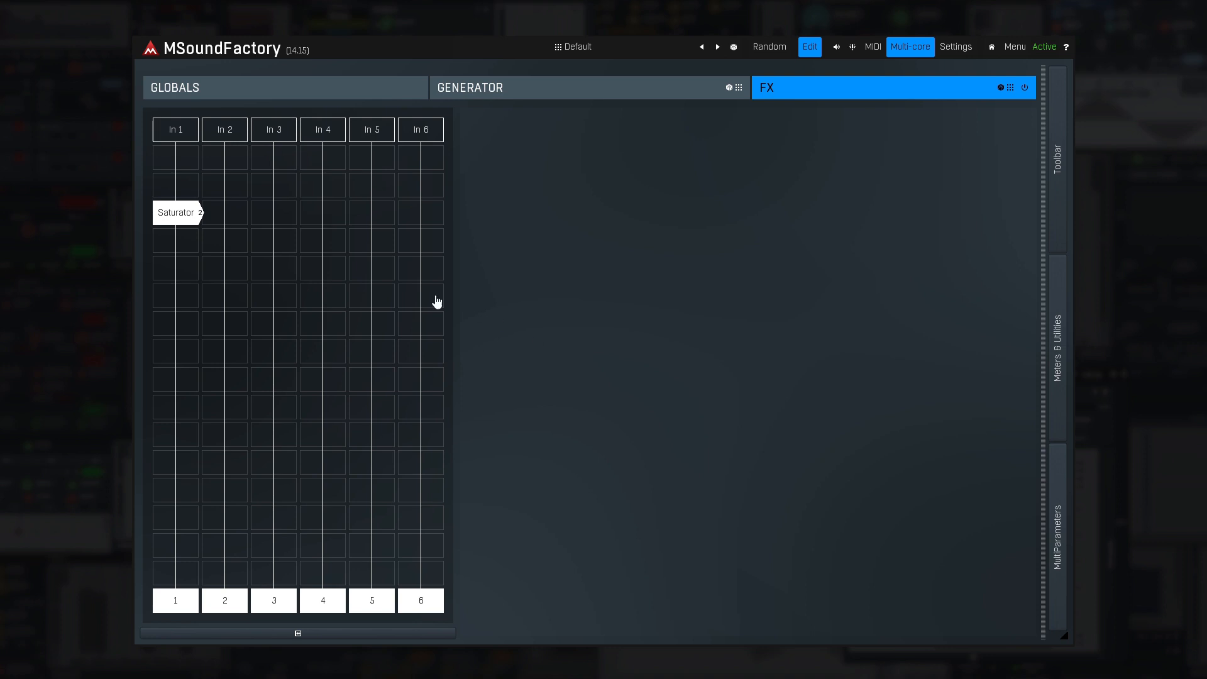
- Add a Feedback module directly above the Saturator in lane 1 and set its channel to 2
double_click(186, 187)
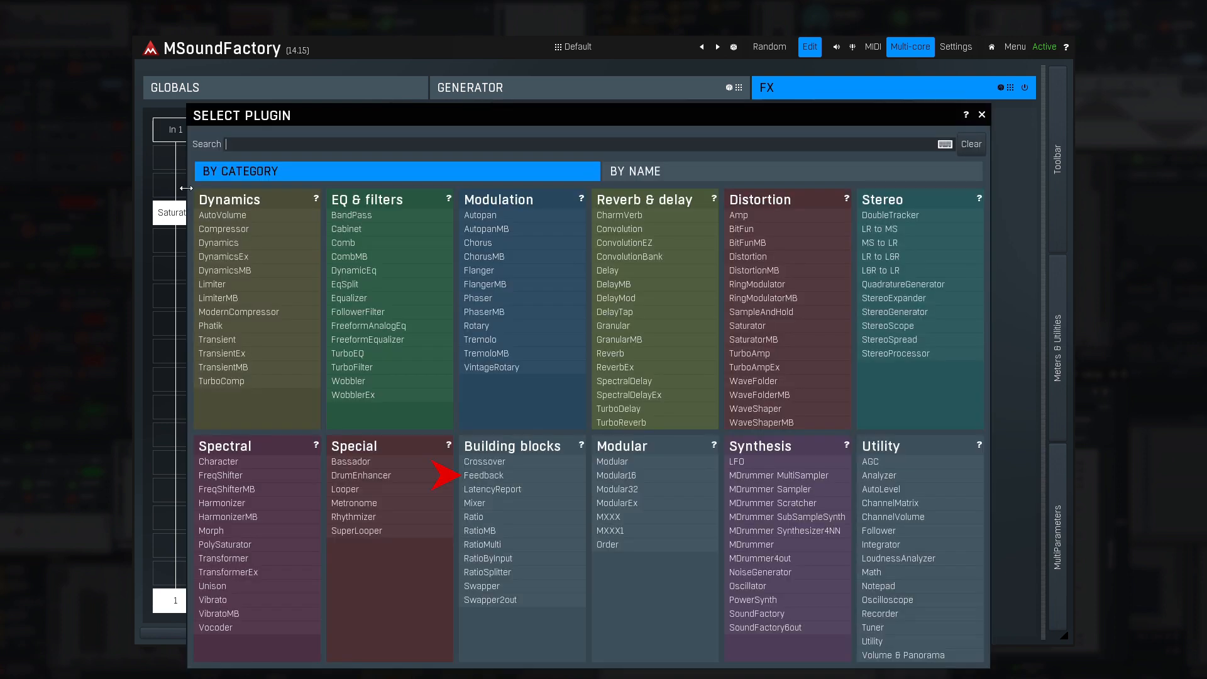
left_click(484, 476)
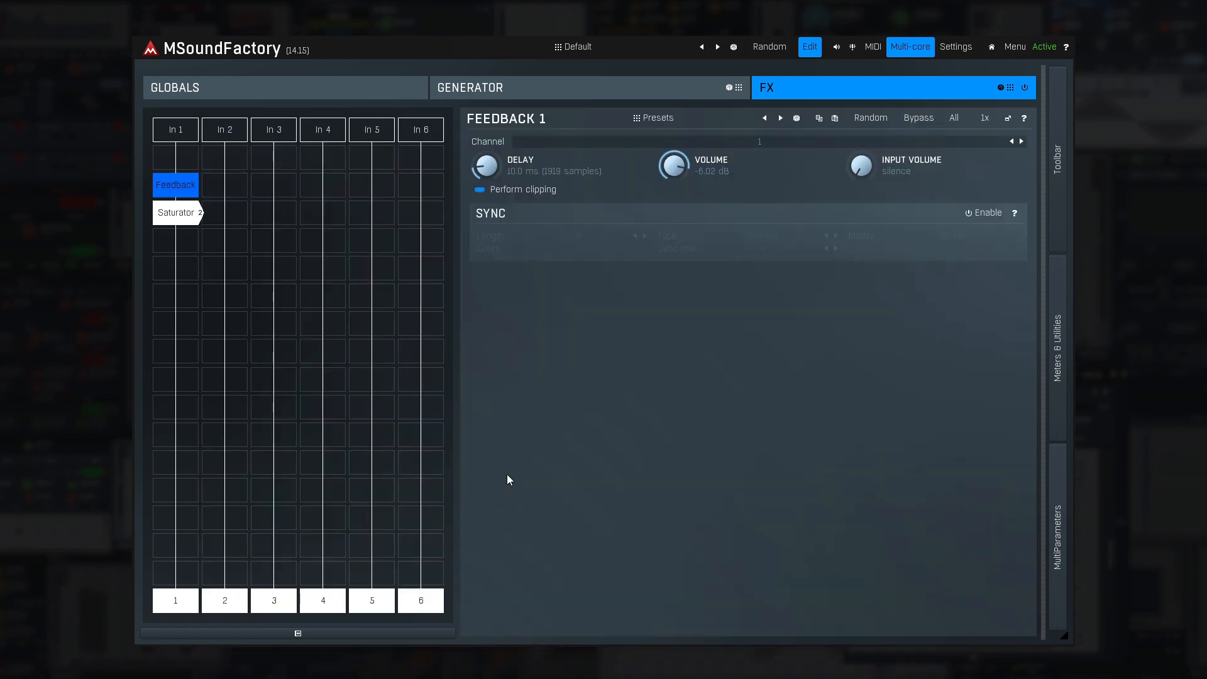
left_click(766, 143)
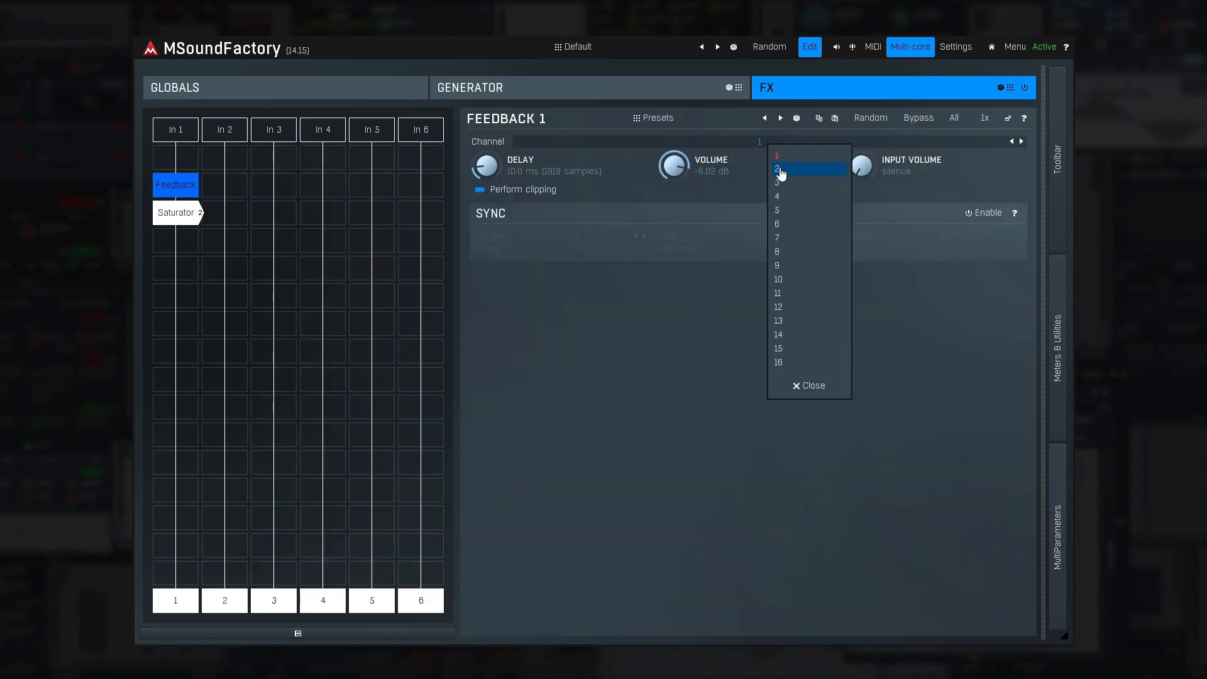
left_click(781, 168)
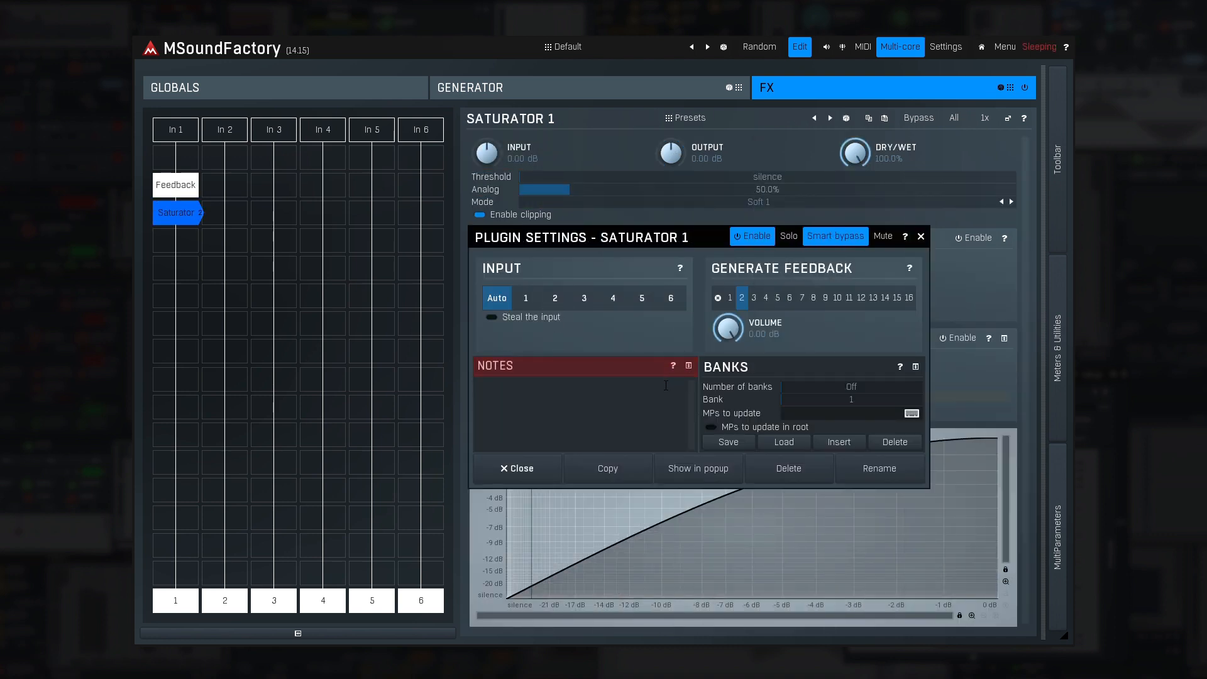
- Add the note "Try different harmonics" to the Saturator in lane 1 in its plugin settings
left_click(664, 388)
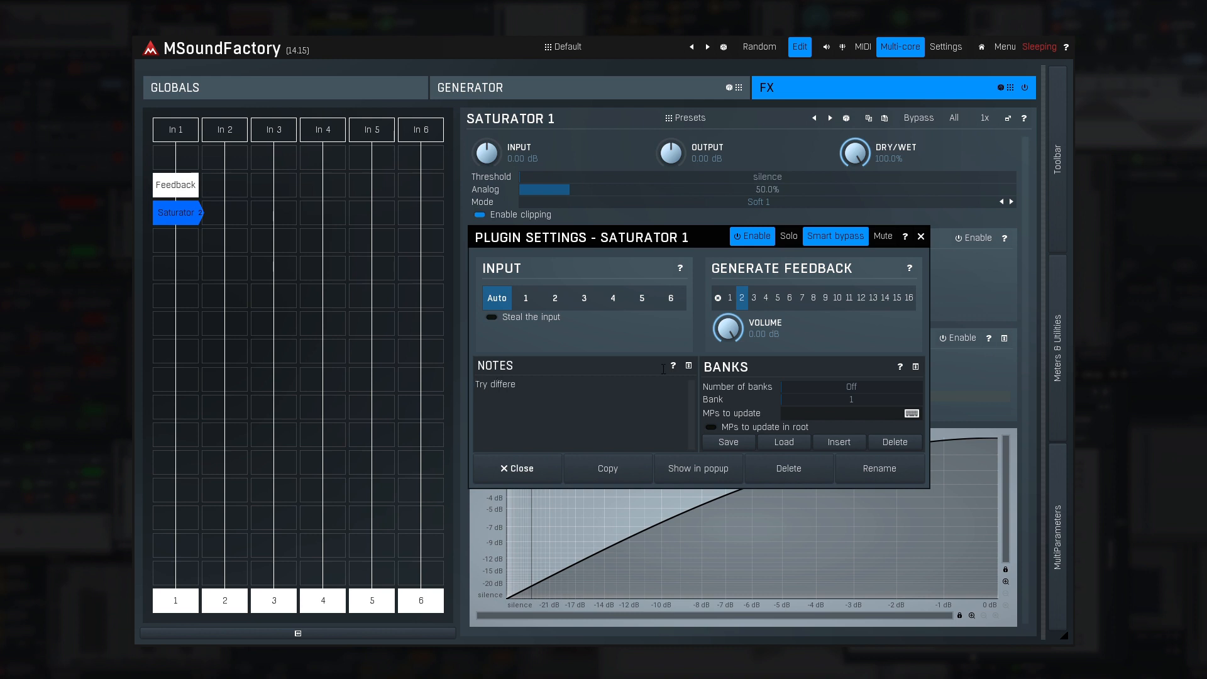
type("Try different harmonics")
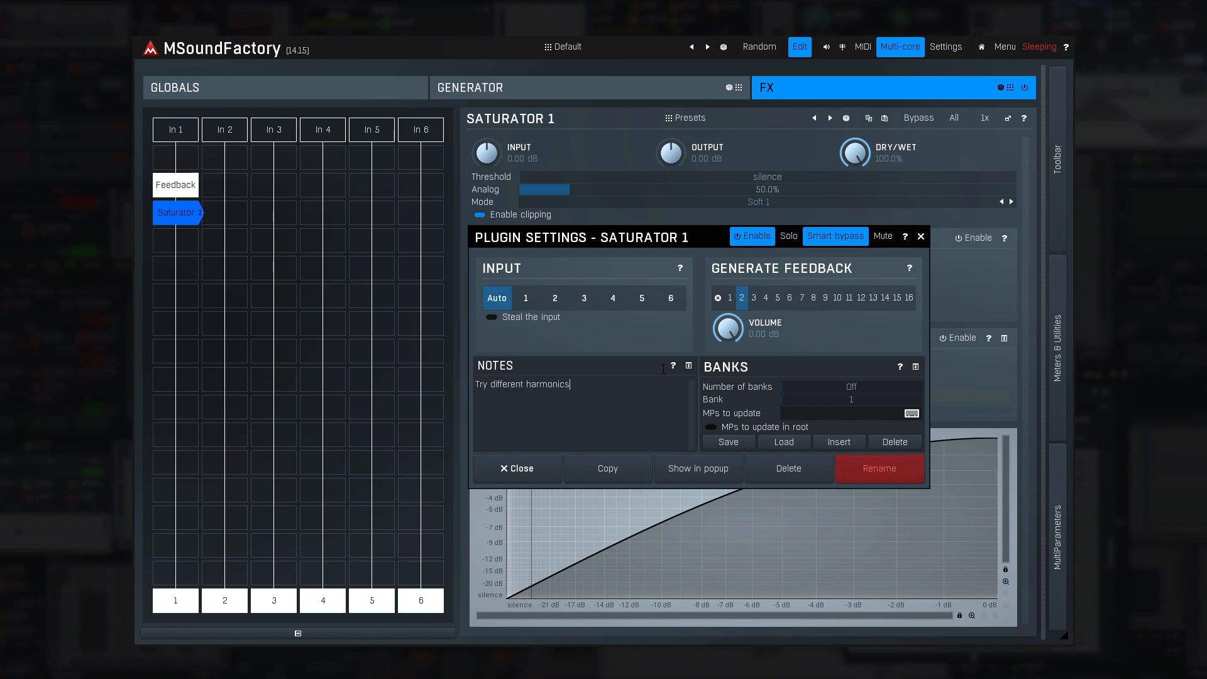
- Rename the Saturator module in lane 1 as Distortions and accept the name change
left_click(865, 468)
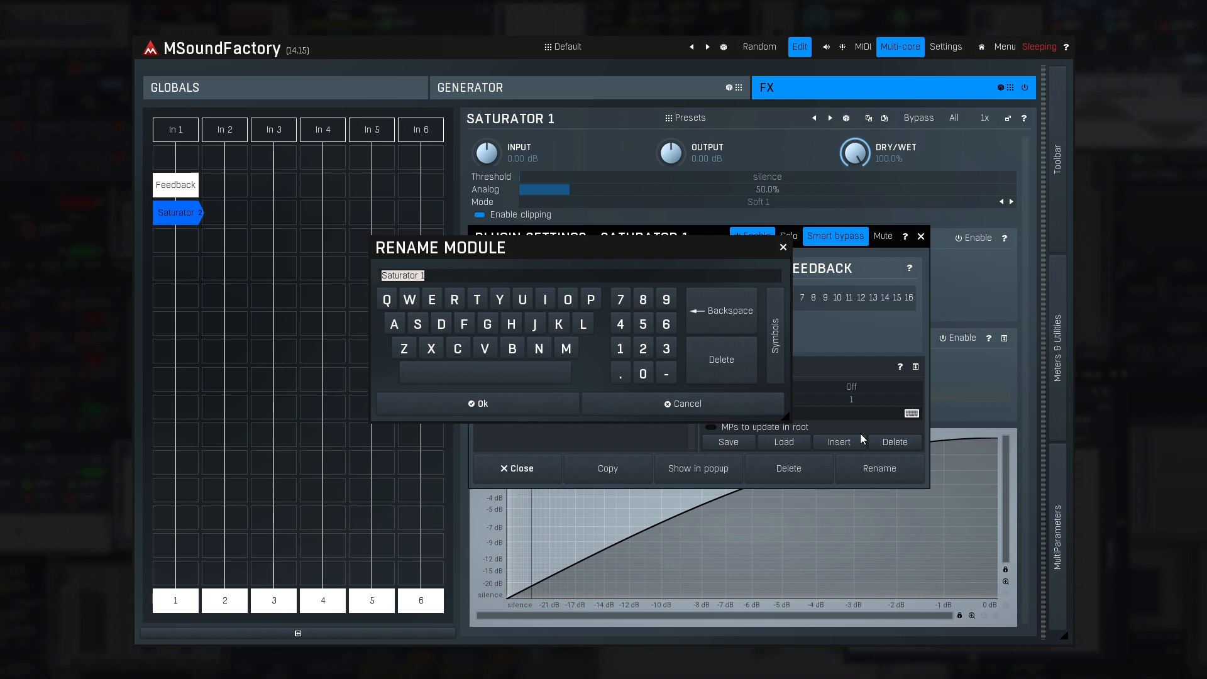
type("Distortions")
left_click(539, 402)
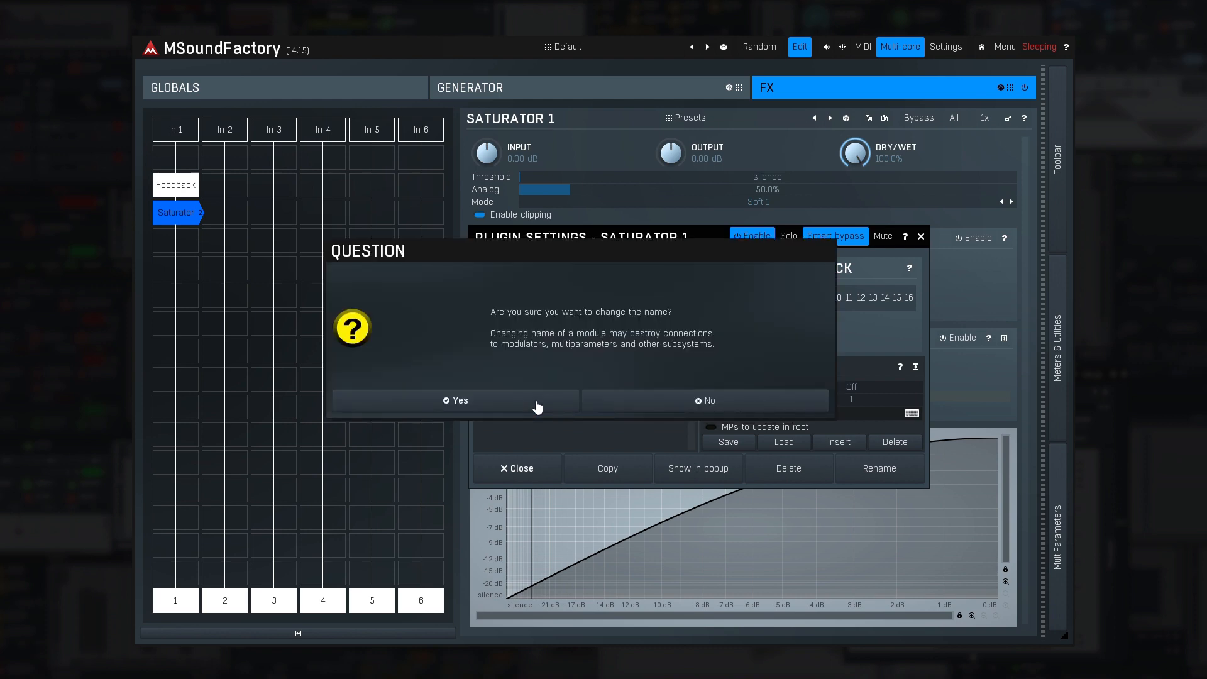
left_click(538, 405)
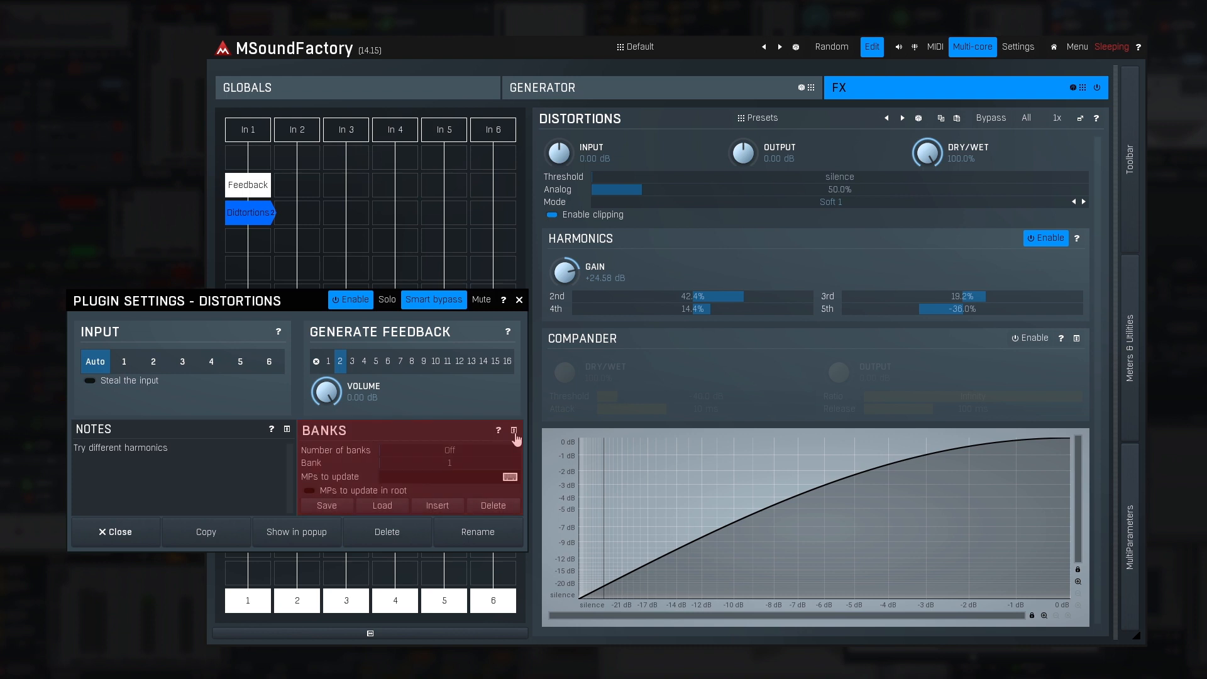
- Set the Distortions module's number of banks to 3, load bank 3, and load a lower-numbered bank
left_click_drag(474, 445, 483, 446)
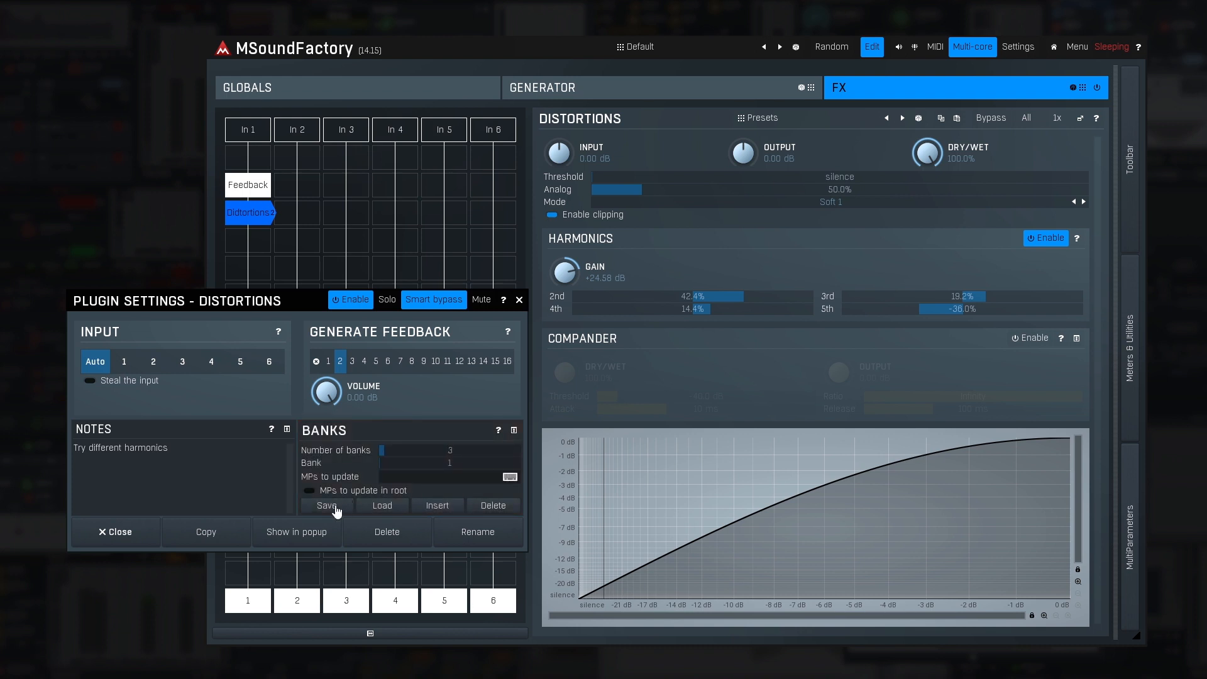
left_click_drag(409, 466, 484, 463)
left_click(383, 505)
left_click(389, 509)
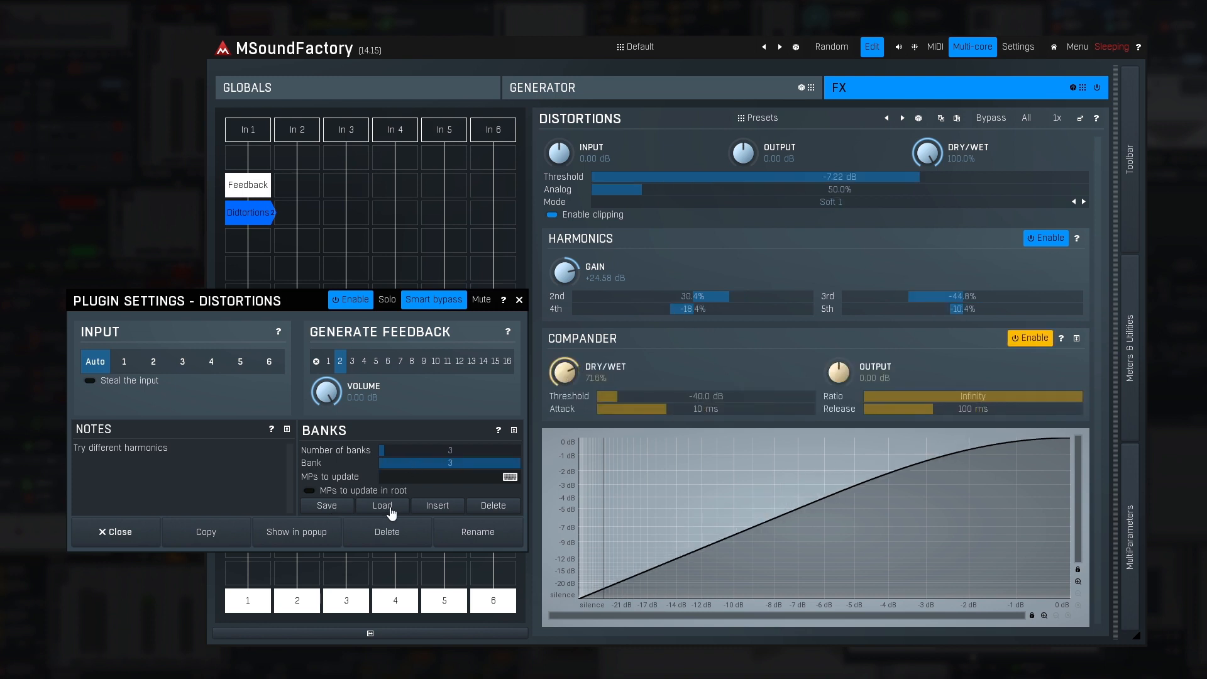
left_click_drag(401, 463, 380, 463)
left_click(393, 509)
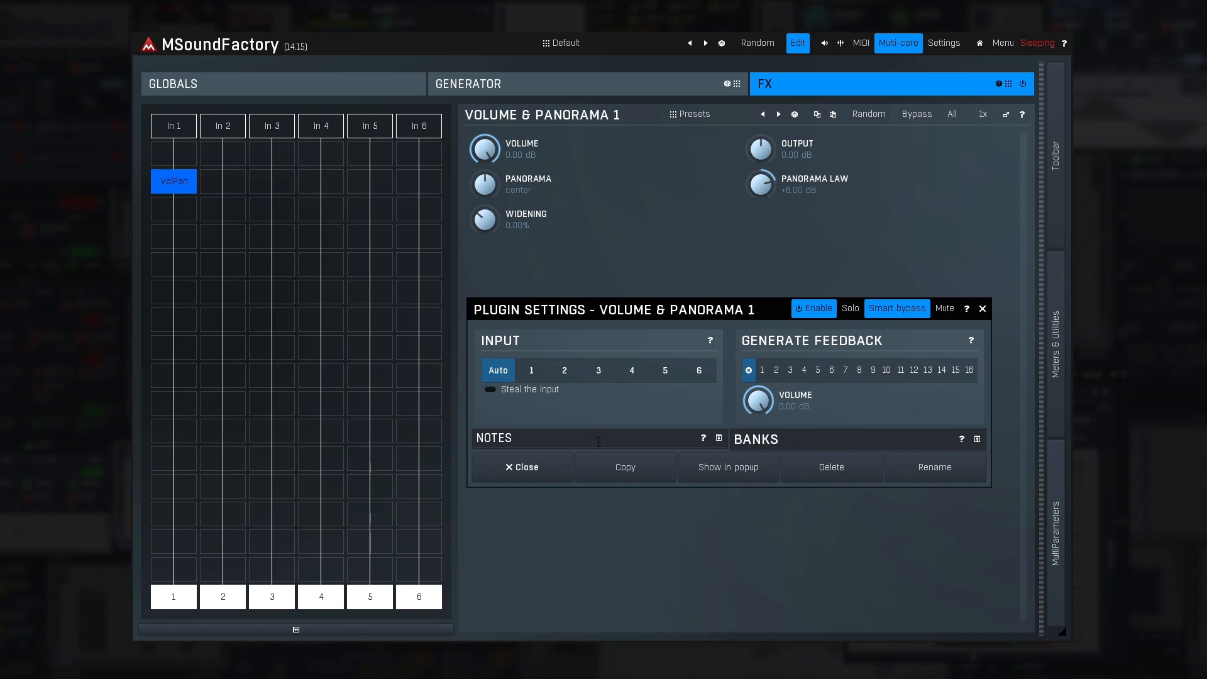
- Paste the copied VolPan module into lane 2 beside the original and select each of the two modules in turn
left_click(531, 468)
left_click(232, 182)
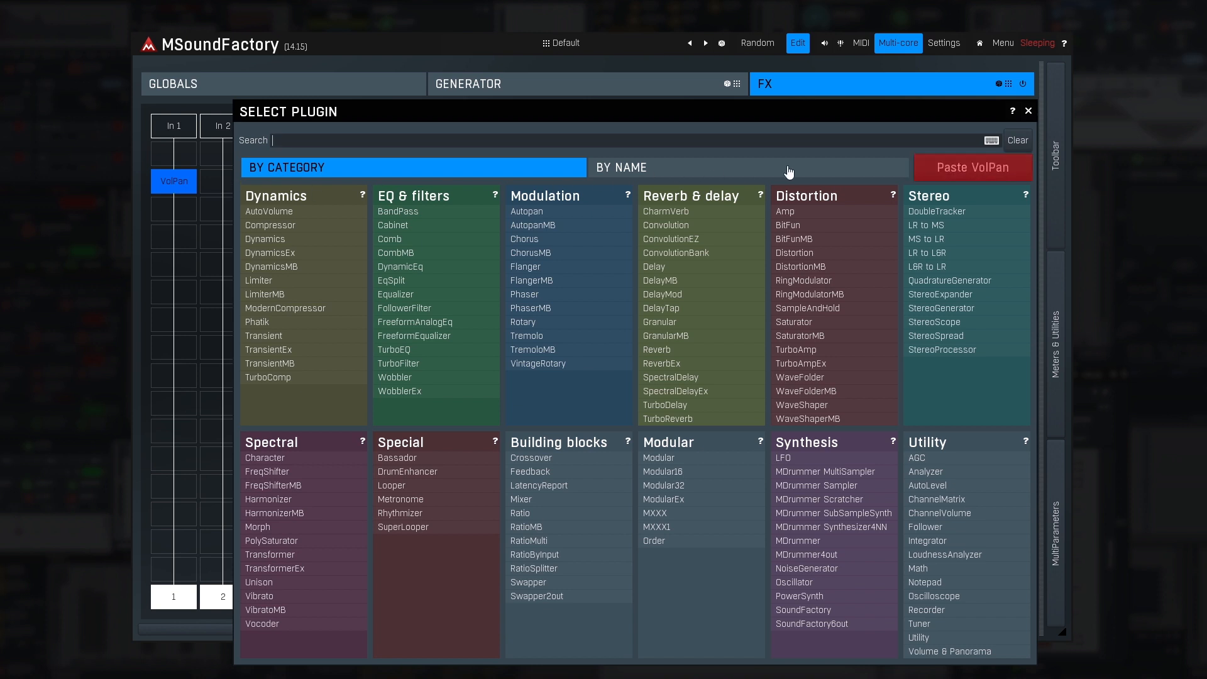
left_click(949, 175)
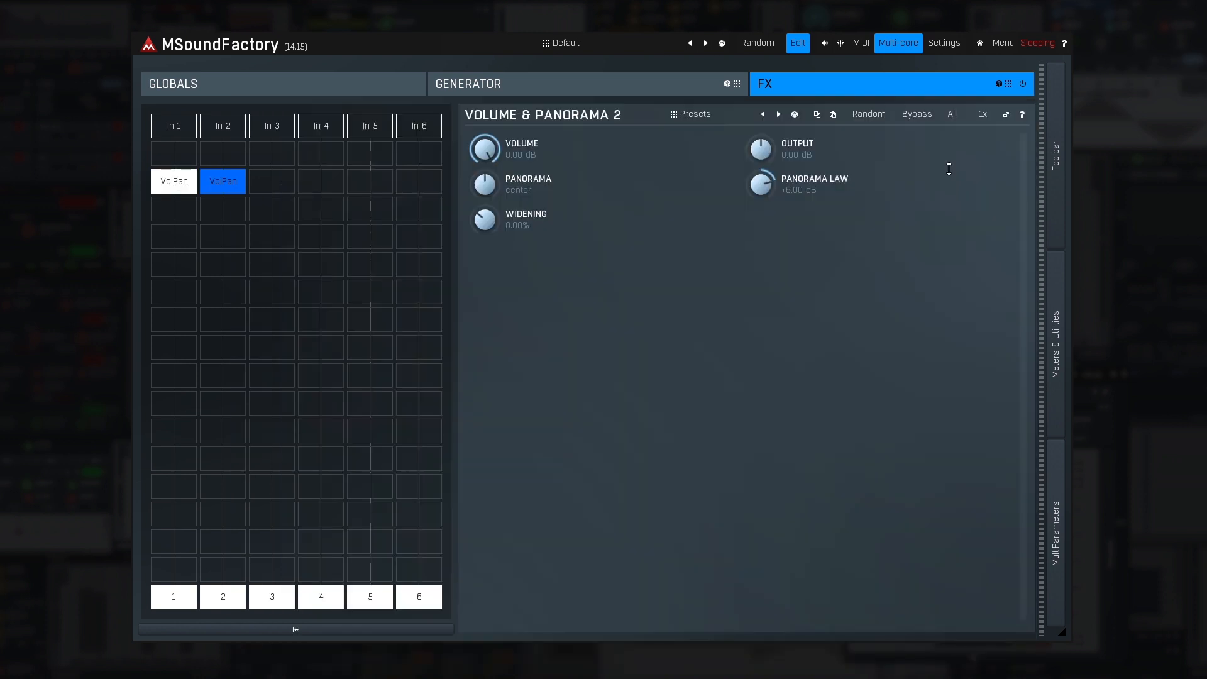
left_click(178, 187)
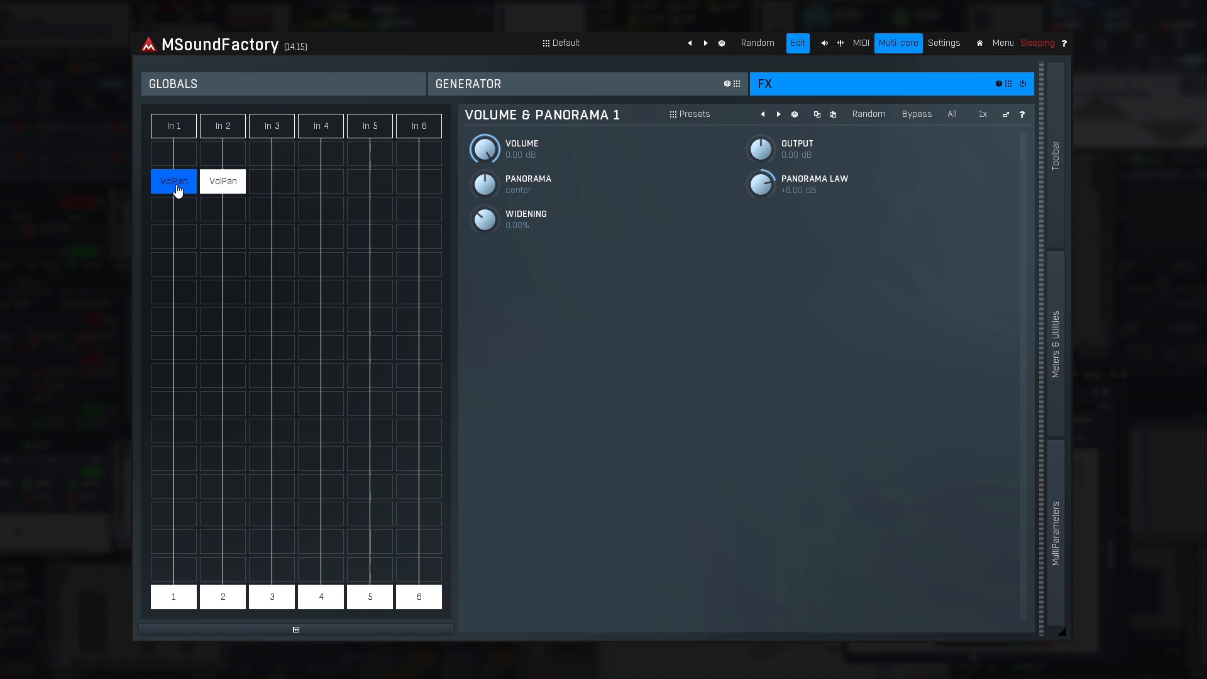
left_click(220, 187)
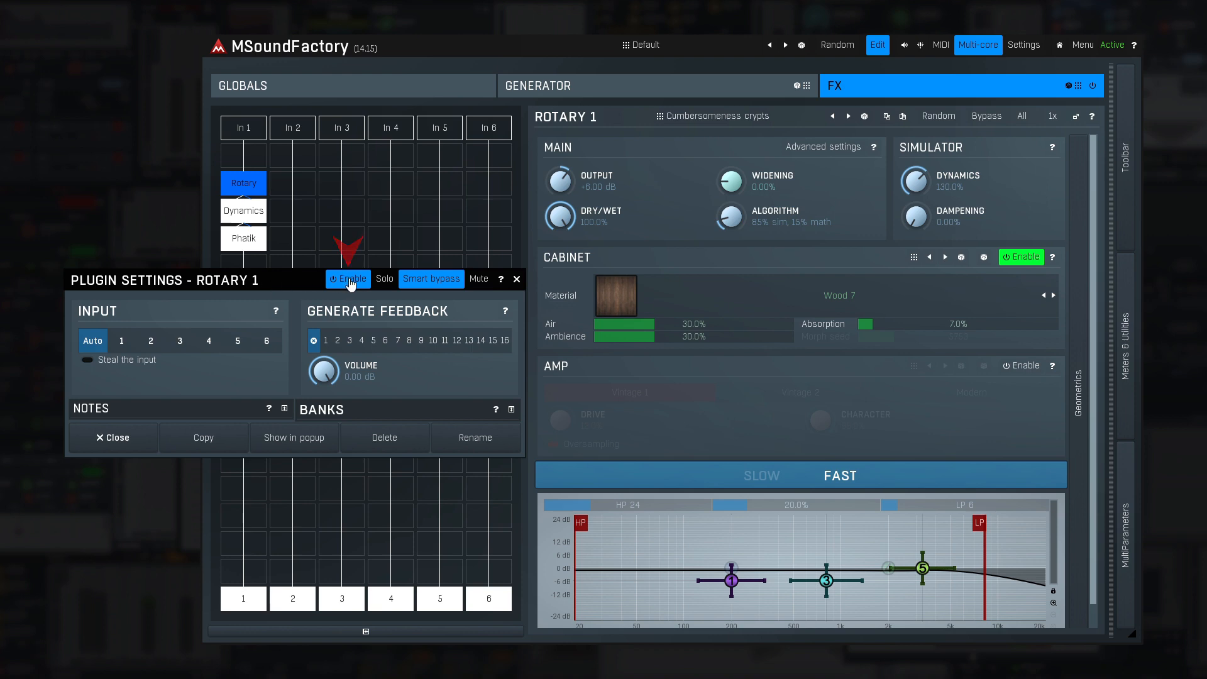
- Toggle the enable, solo and mute states of the Rotary module in lane 1, returning each to its original state
left_click(350, 280)
left_click(350, 280)
left_click(384, 280)
left_click(385, 280)
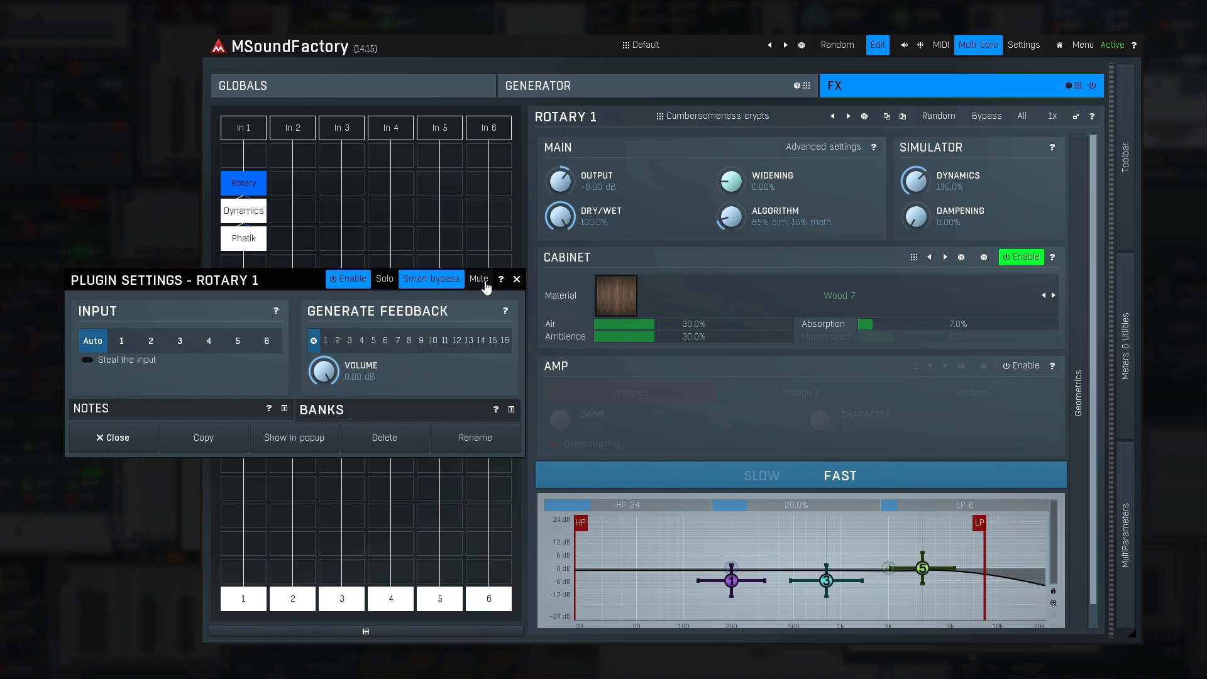
left_click(485, 280)
left_click(485, 281)
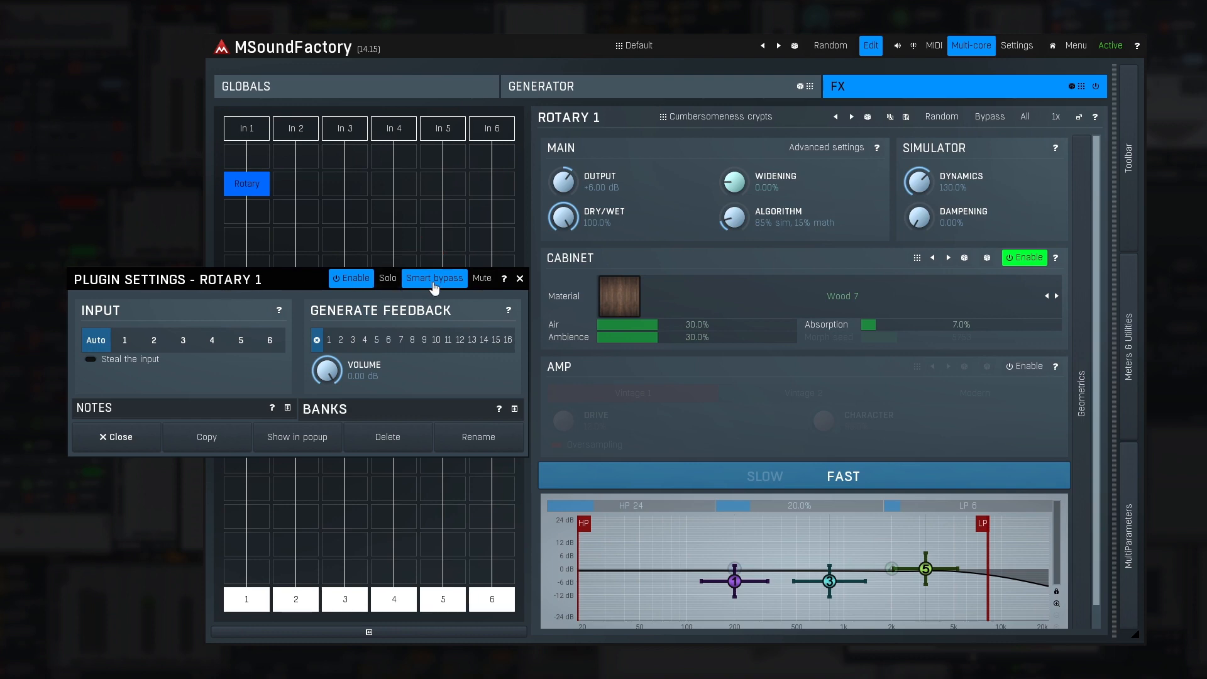
- Close the Rotary plugin settings, toggle the module's bypass on and off twice, and take the TurboReverb module out of bypass
left_click(519, 280)
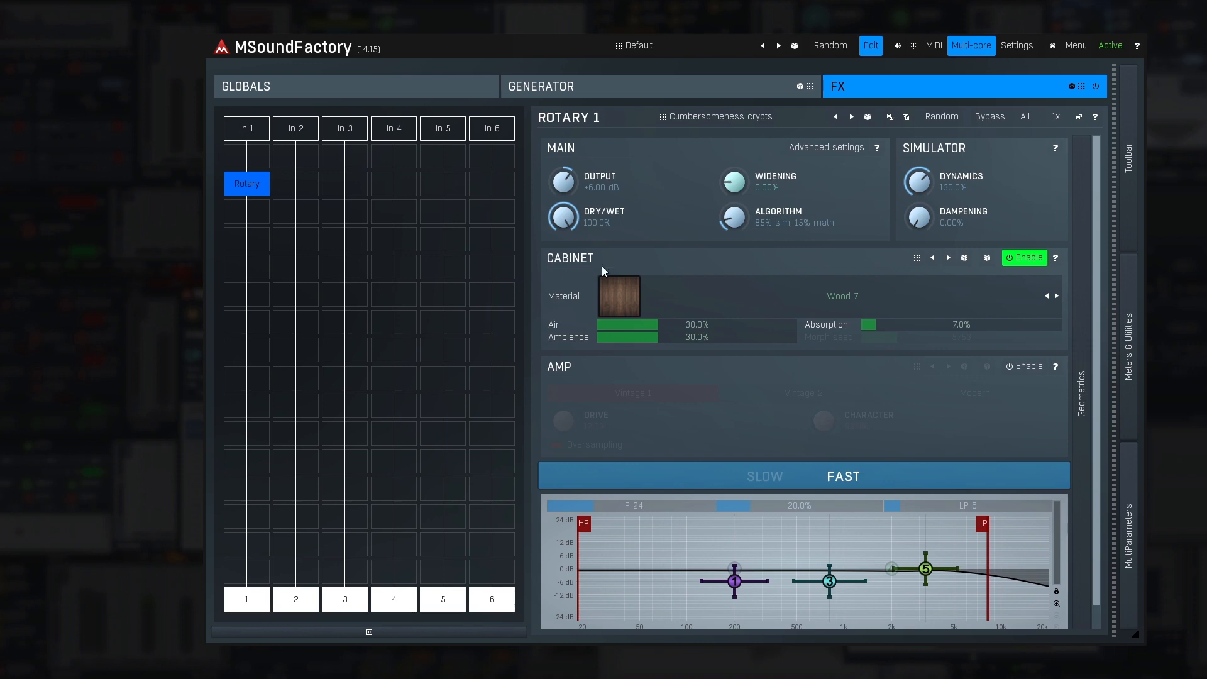
left_click(989, 117)
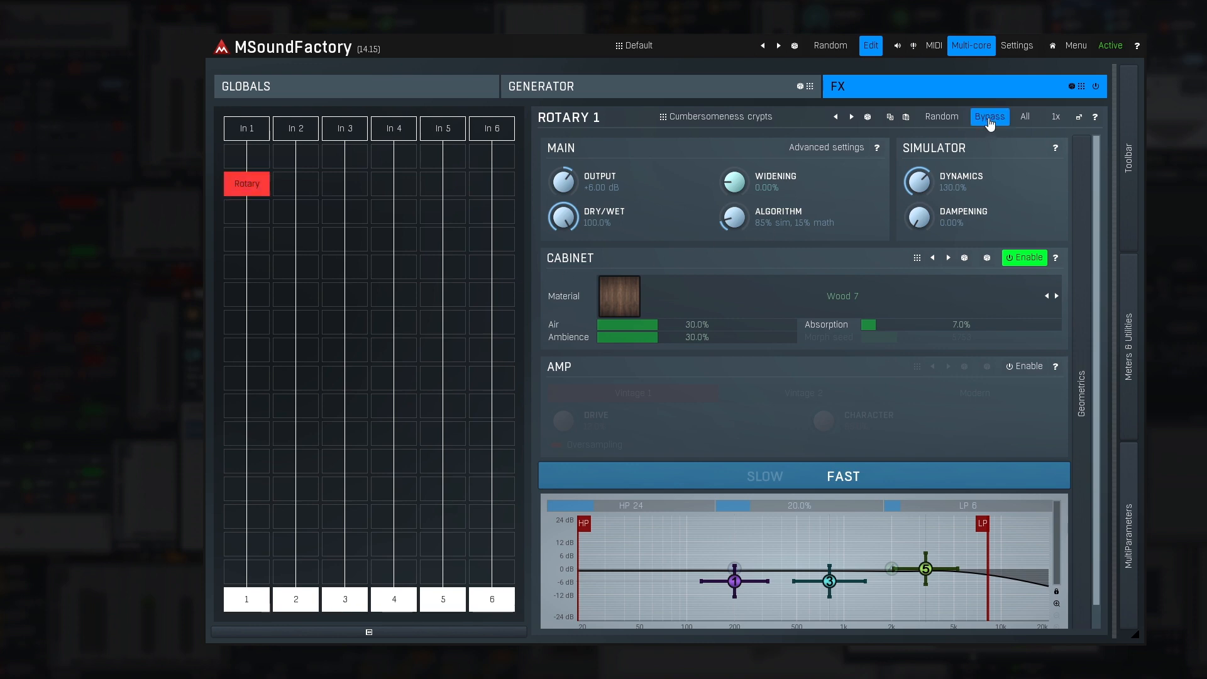
left_click(990, 118)
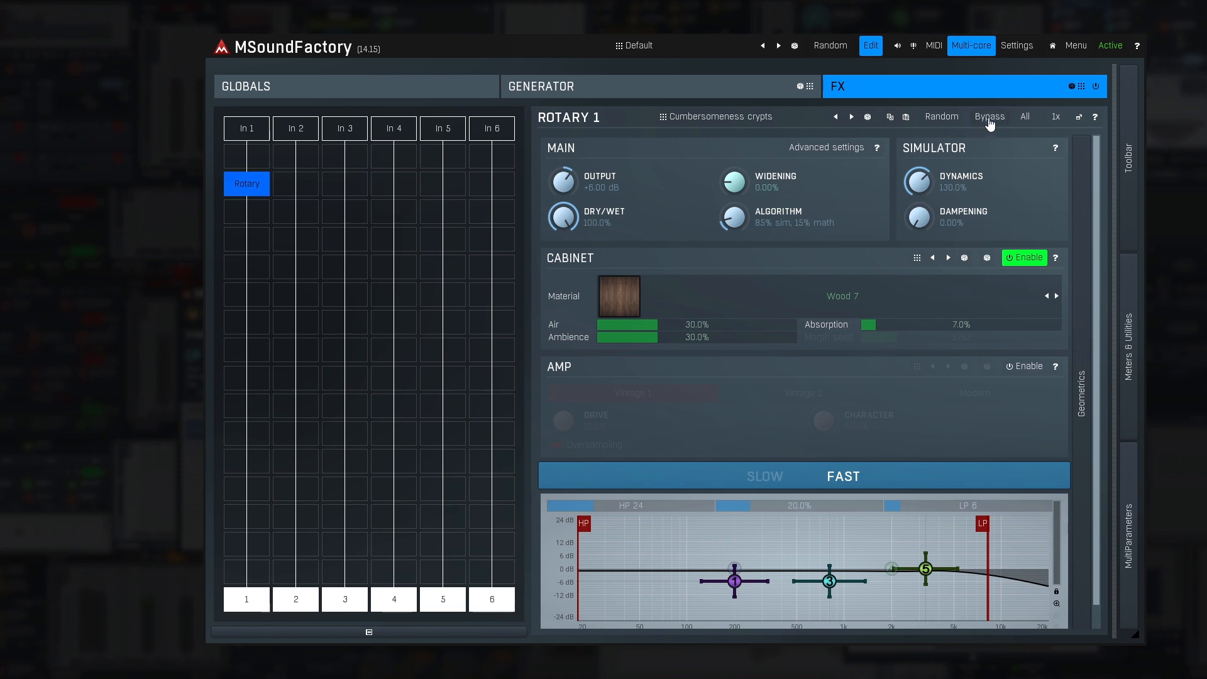
left_click(990, 117)
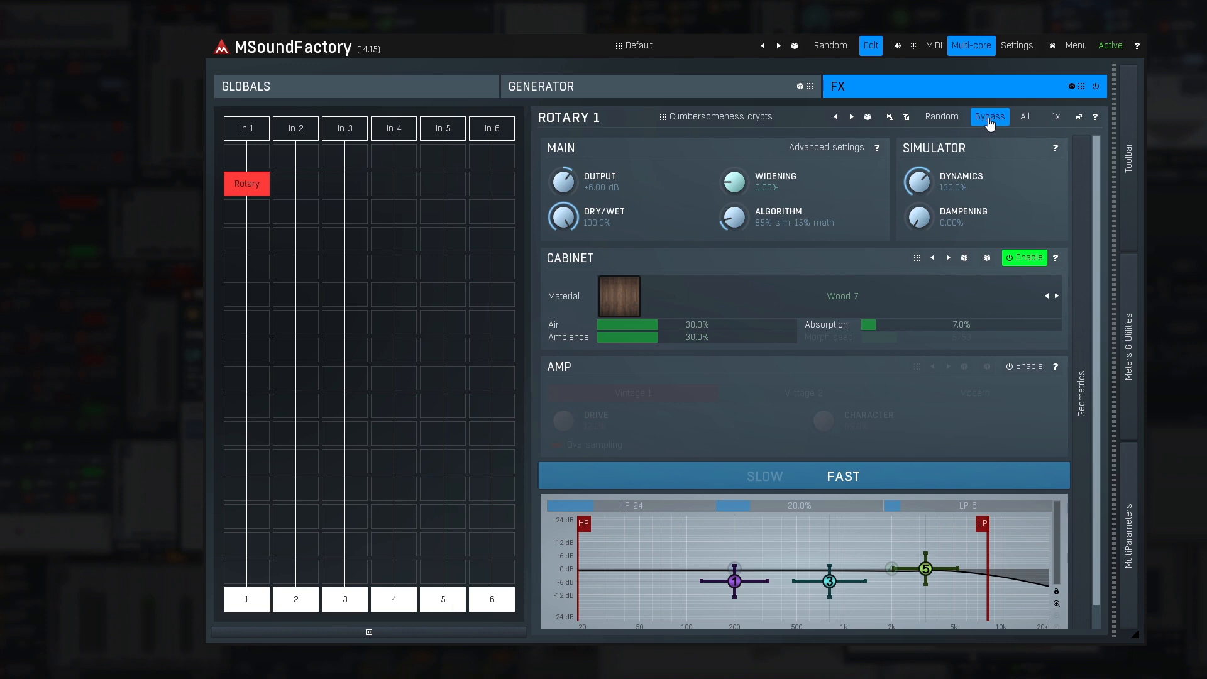
left_click(990, 117)
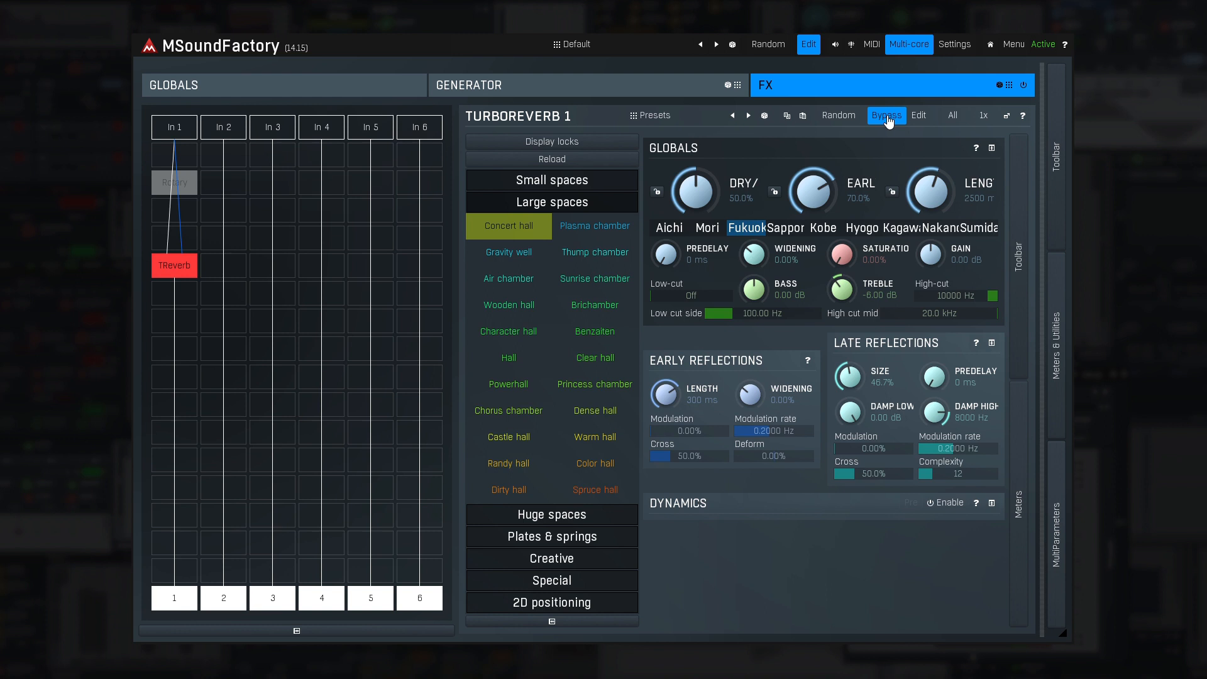
left_click(887, 115)
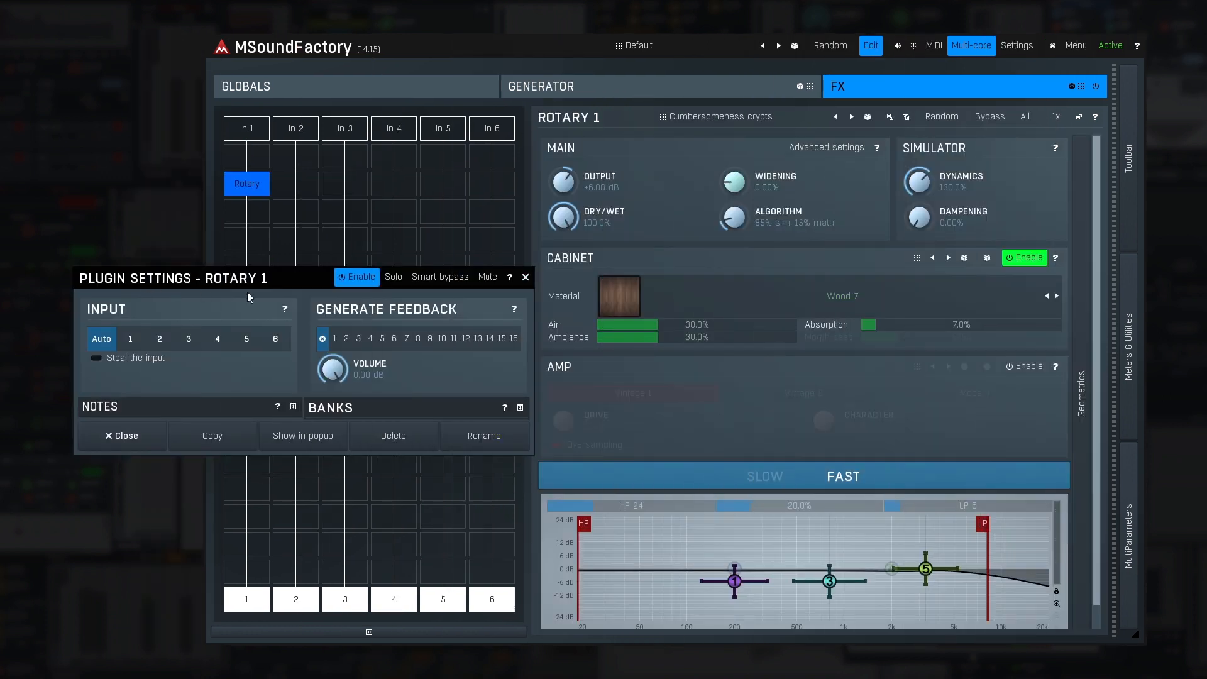
- Enable smart bypass for the Rotary module and toggle its bypass on and off repeatedly
left_click(437, 284)
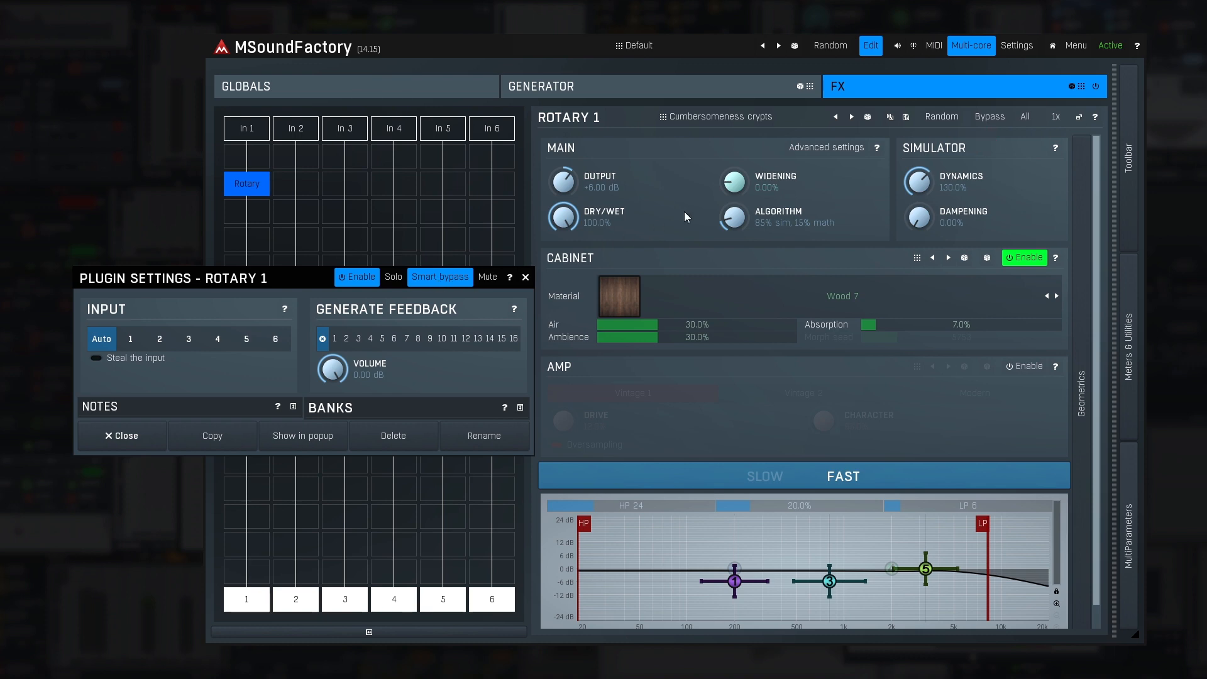
left_click(988, 122)
left_click(988, 122)
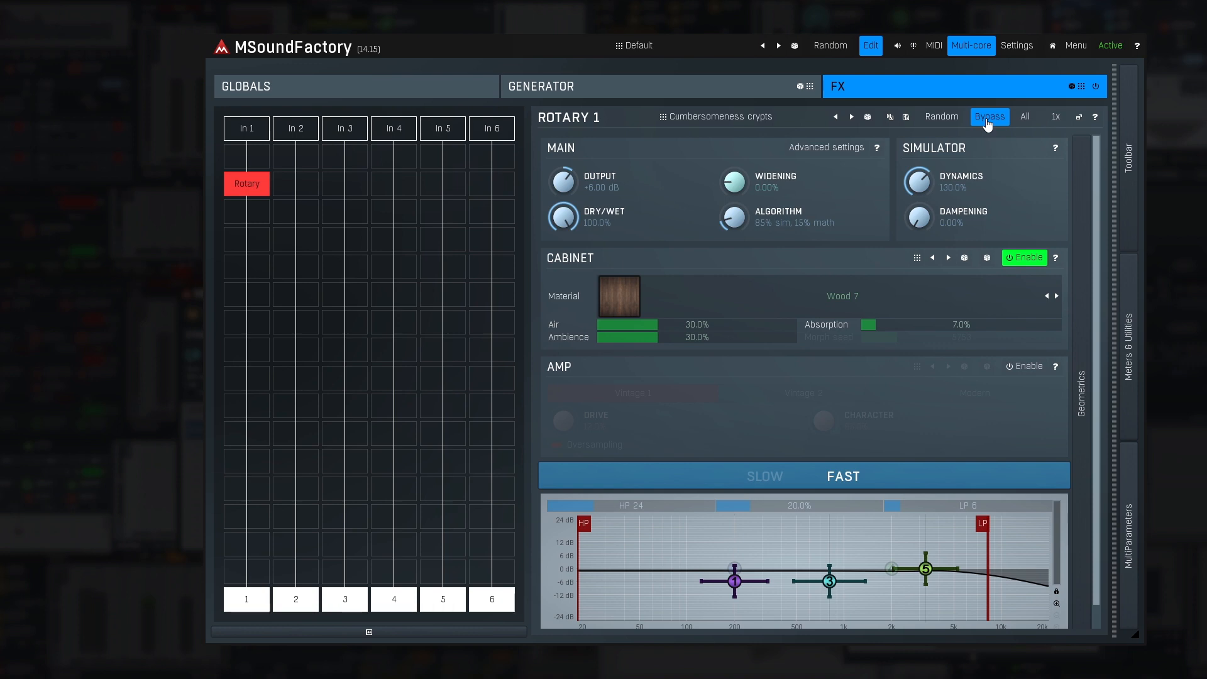
left_click(987, 122)
left_click(988, 122)
left_click(988, 122)
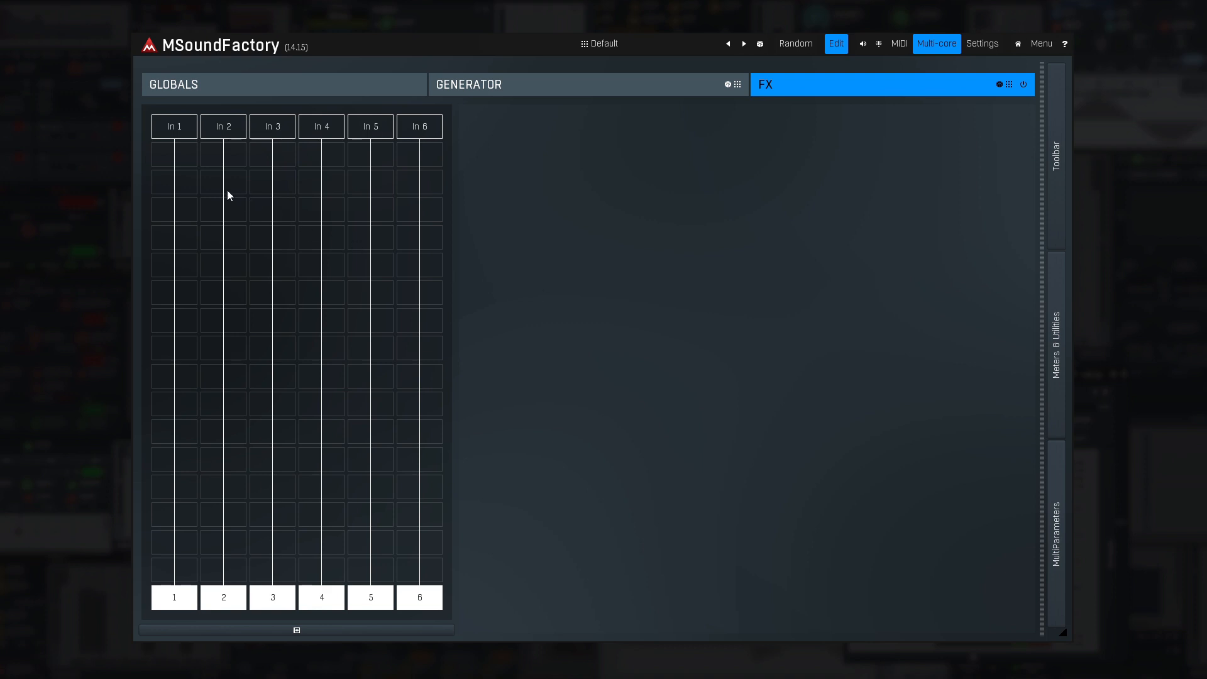
- Add a Ratio module from the building blocks to the second row of lane 1
double_click(185, 182)
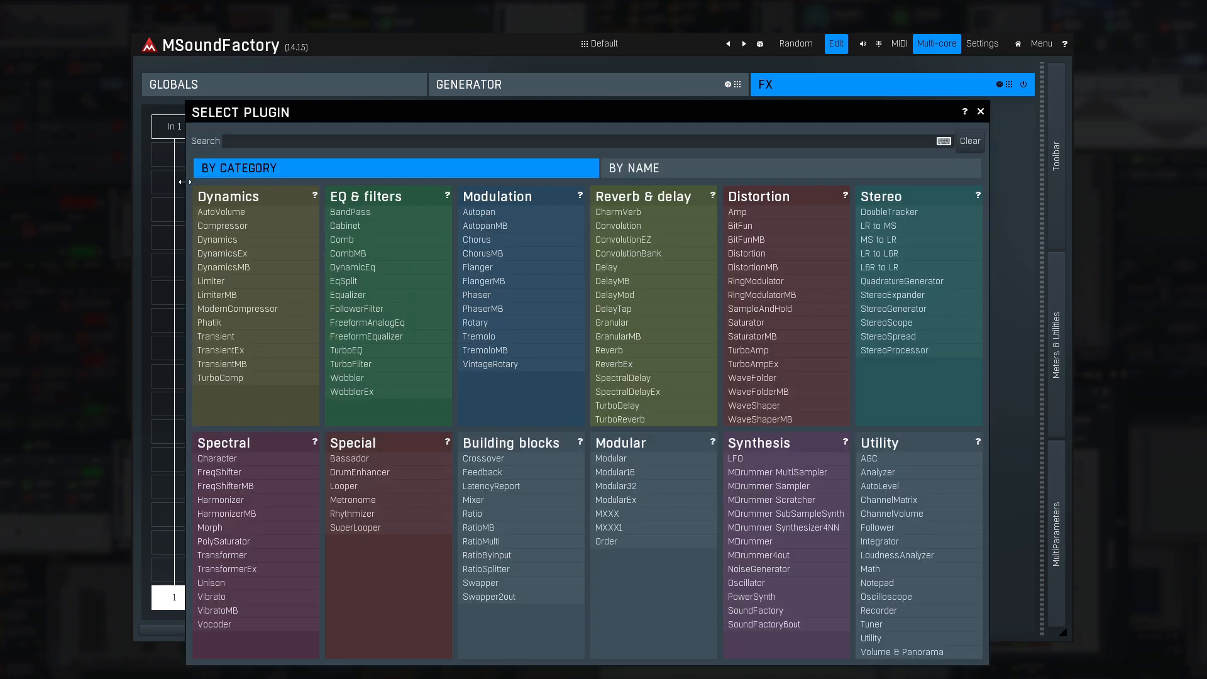
type("rat")
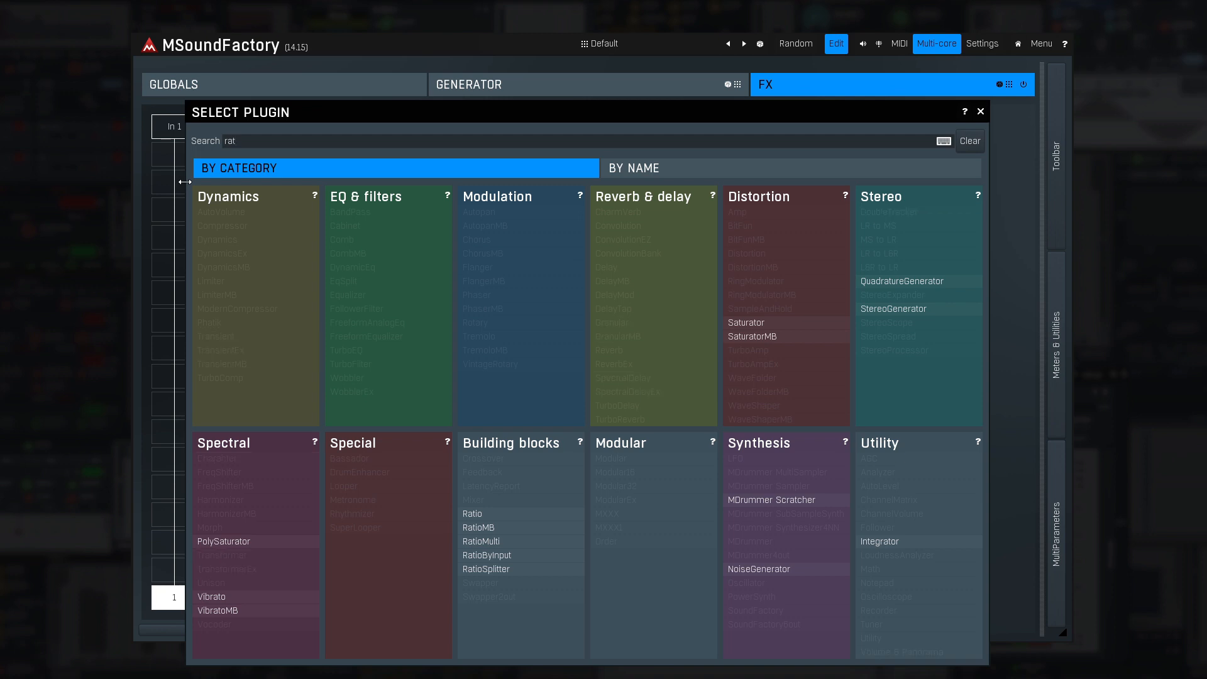
left_click(481, 516)
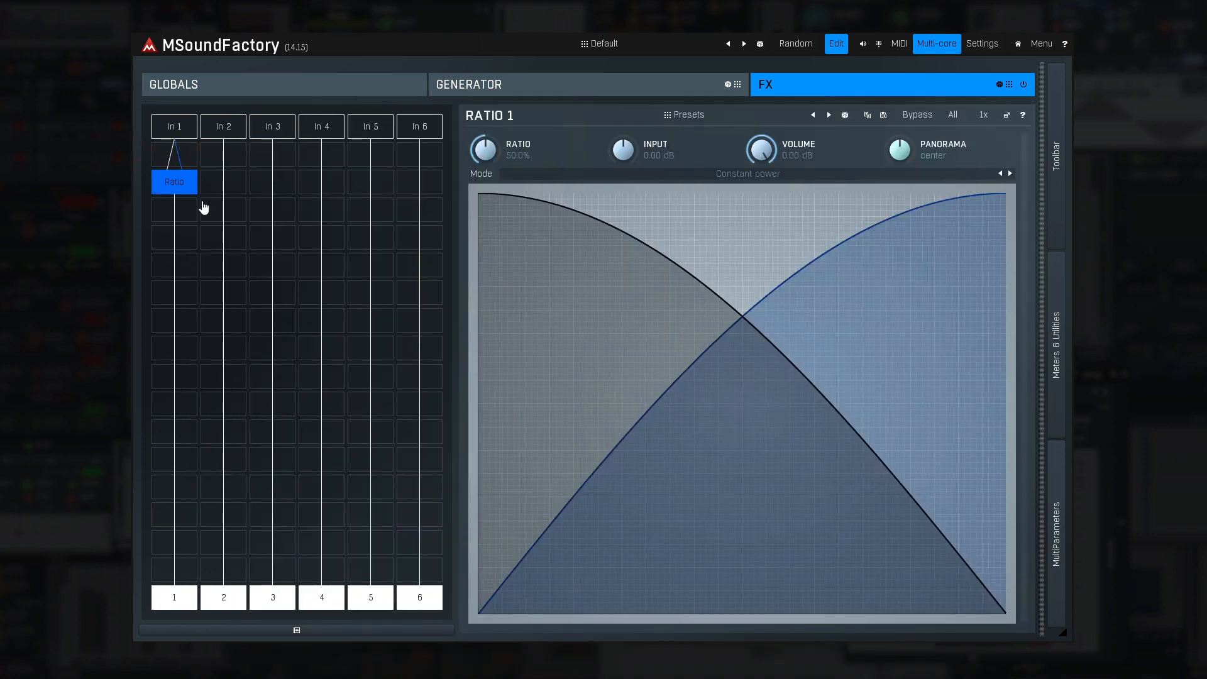
- In the Ratio plugin settings, try side-chain inputs 2 to 6, return the side-chain to Auto and close the settings
right_click(184, 189)
left_click_drag(206, 194, 536, 350)
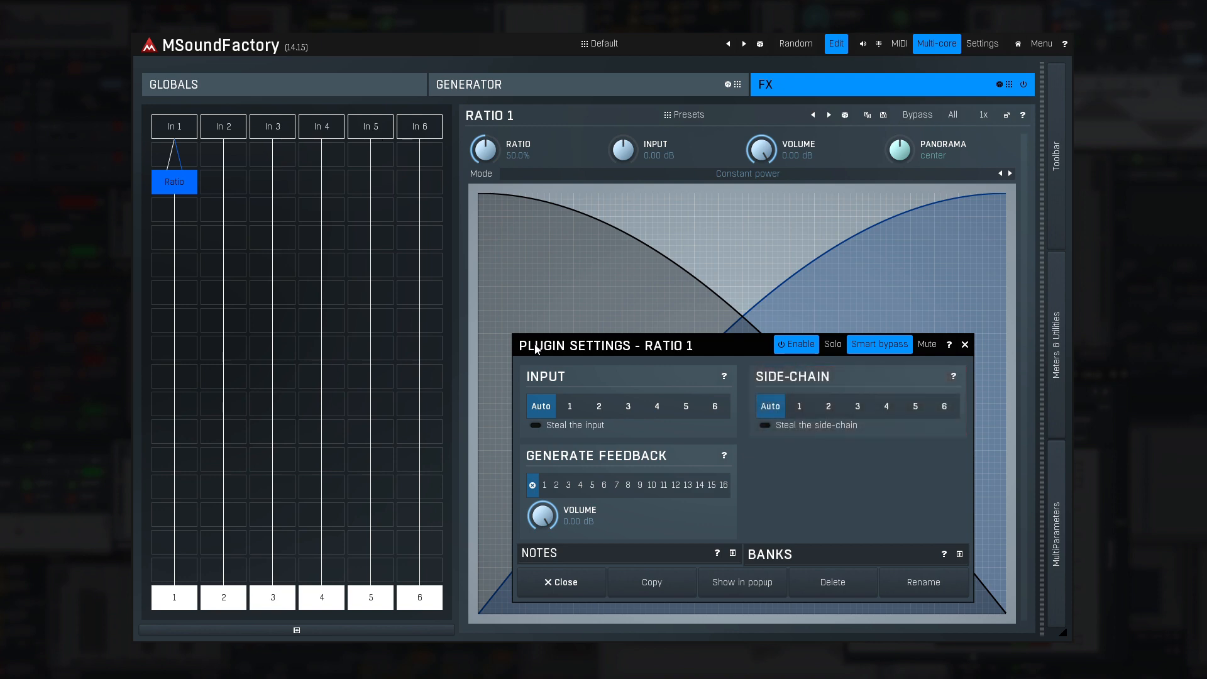
left_click(829, 417)
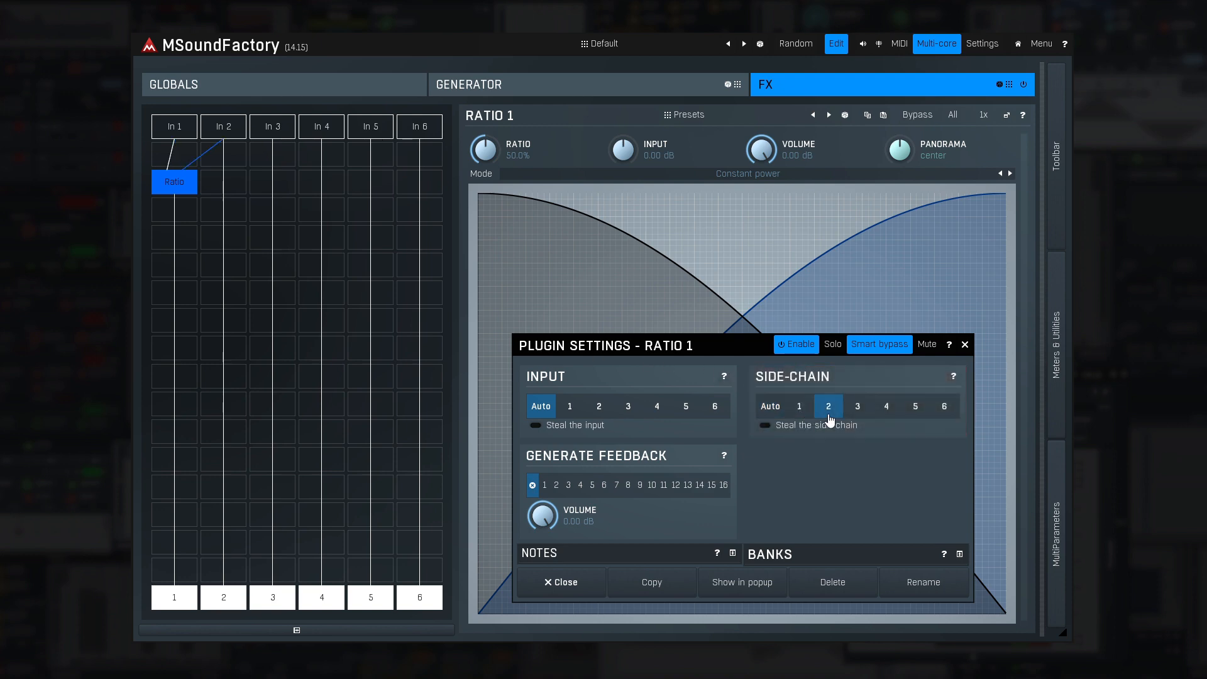
left_click(856, 420)
left_click(886, 419)
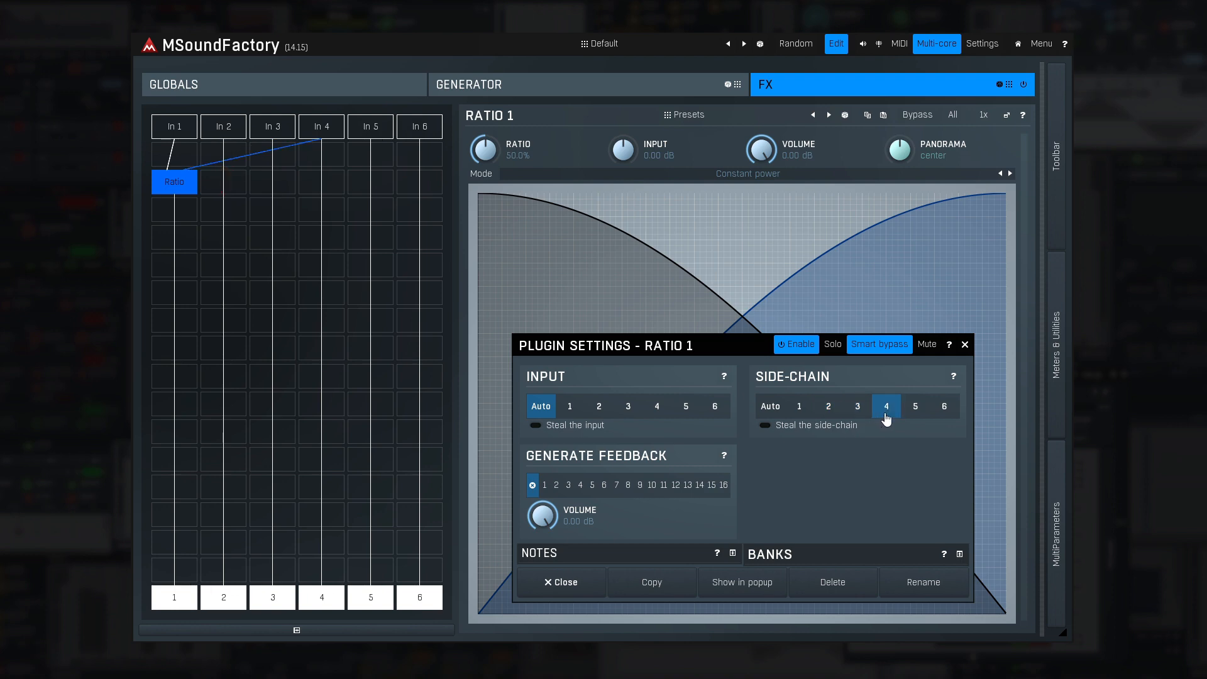
left_click(914, 419)
left_click(944, 418)
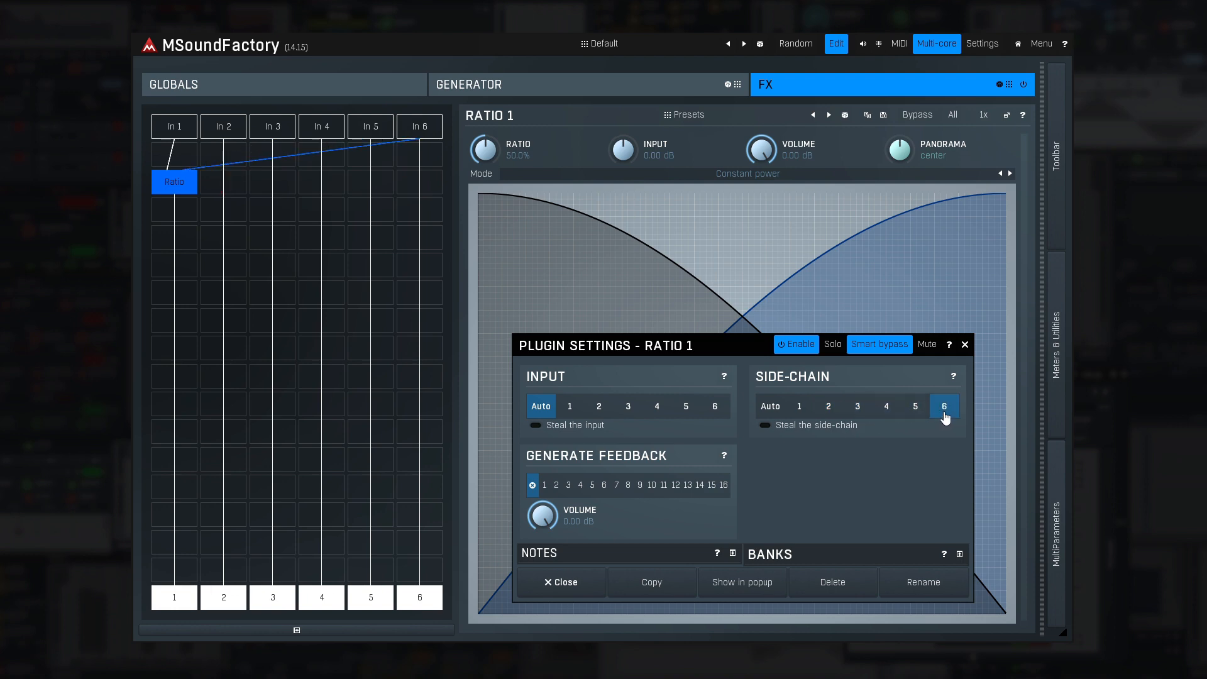
left_click(771, 408)
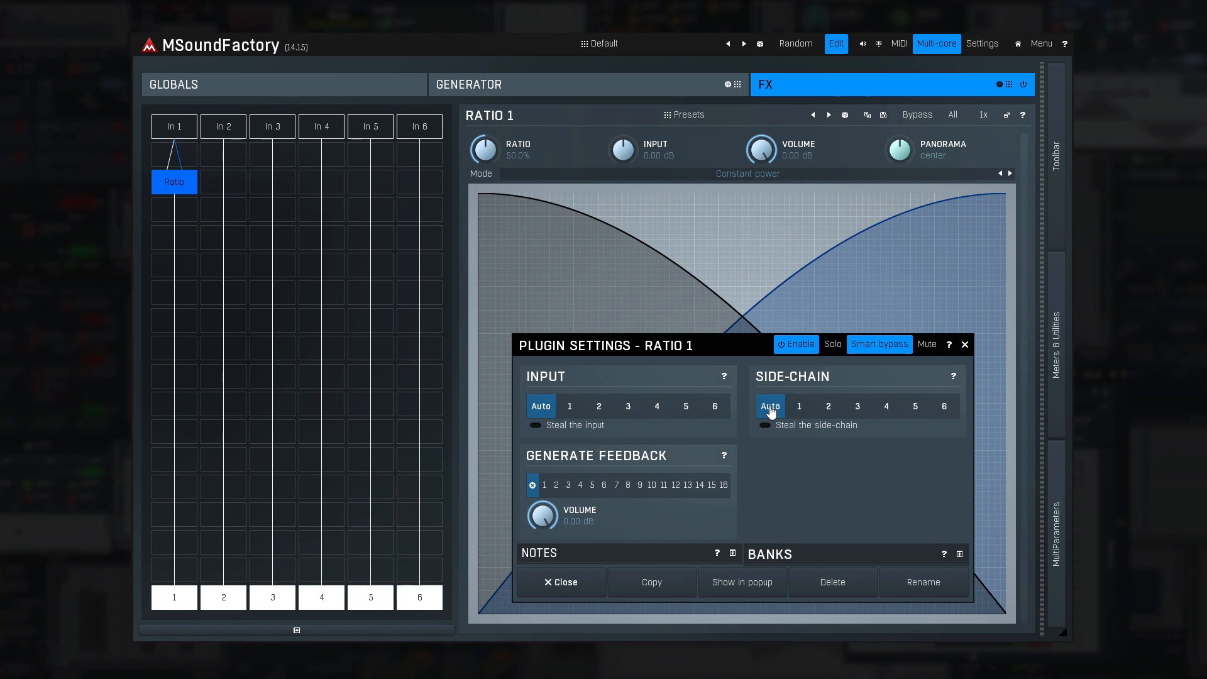
left_click(592, 584)
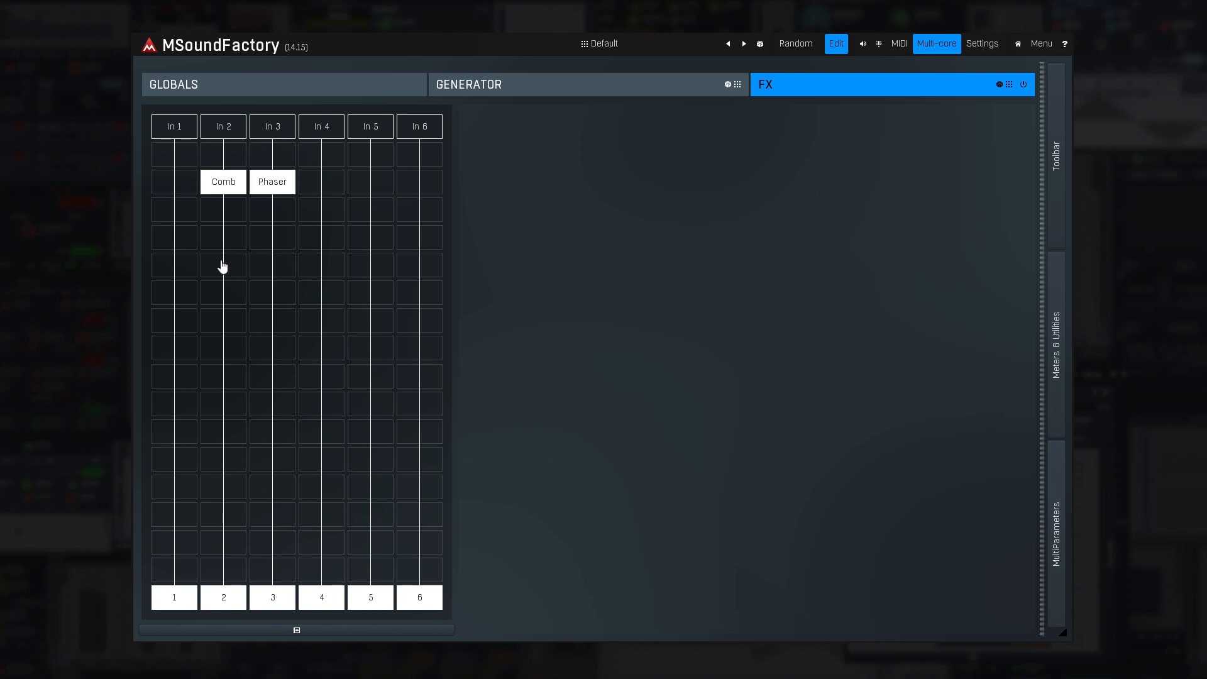
- Add a RatioByInput module to the fourth row of lane 1 and open its plugin settings
left_click(182, 237)
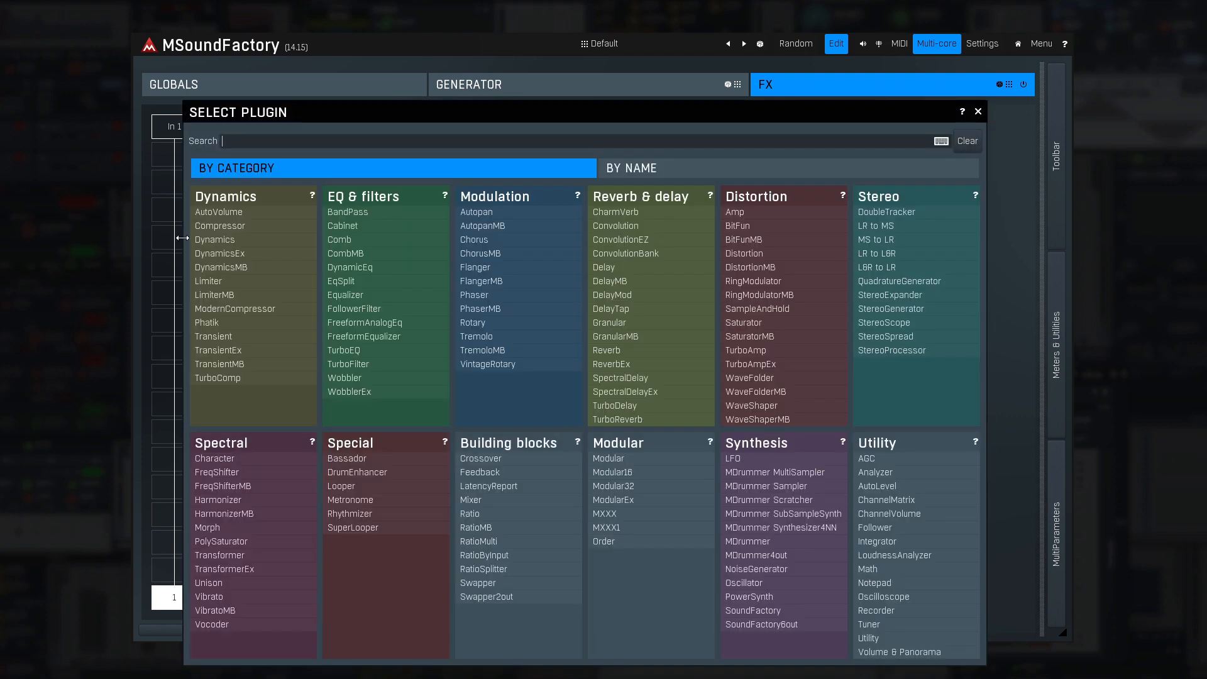
type("rat")
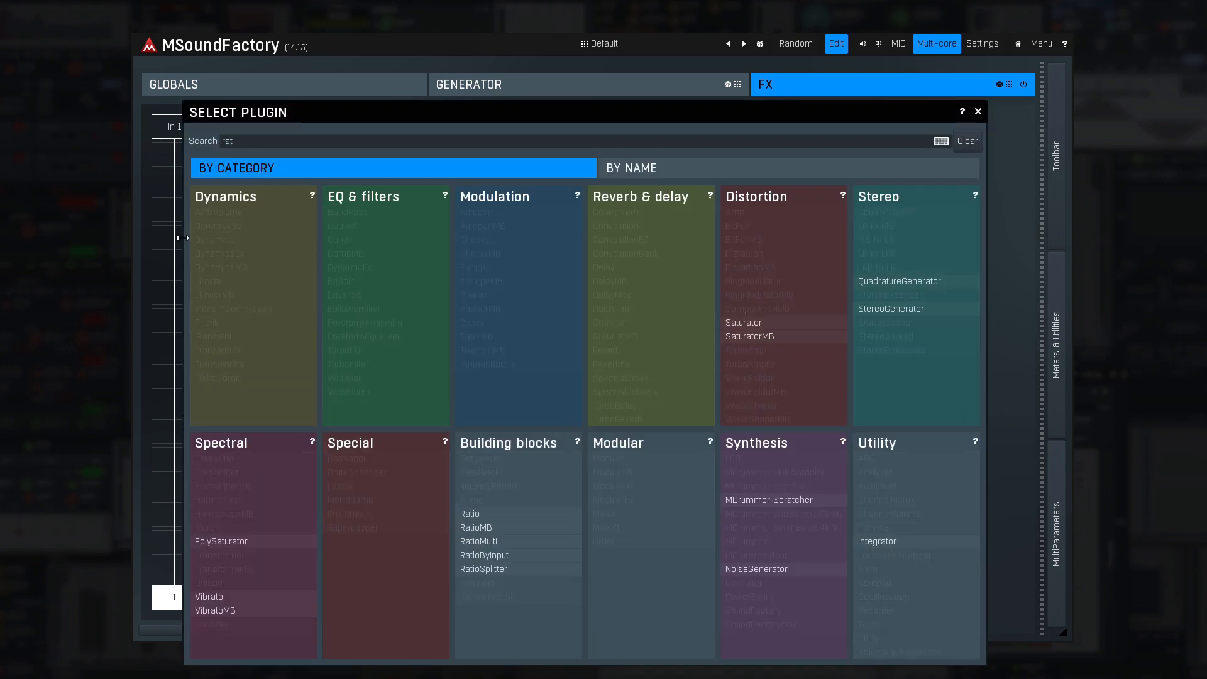
left_click(494, 556)
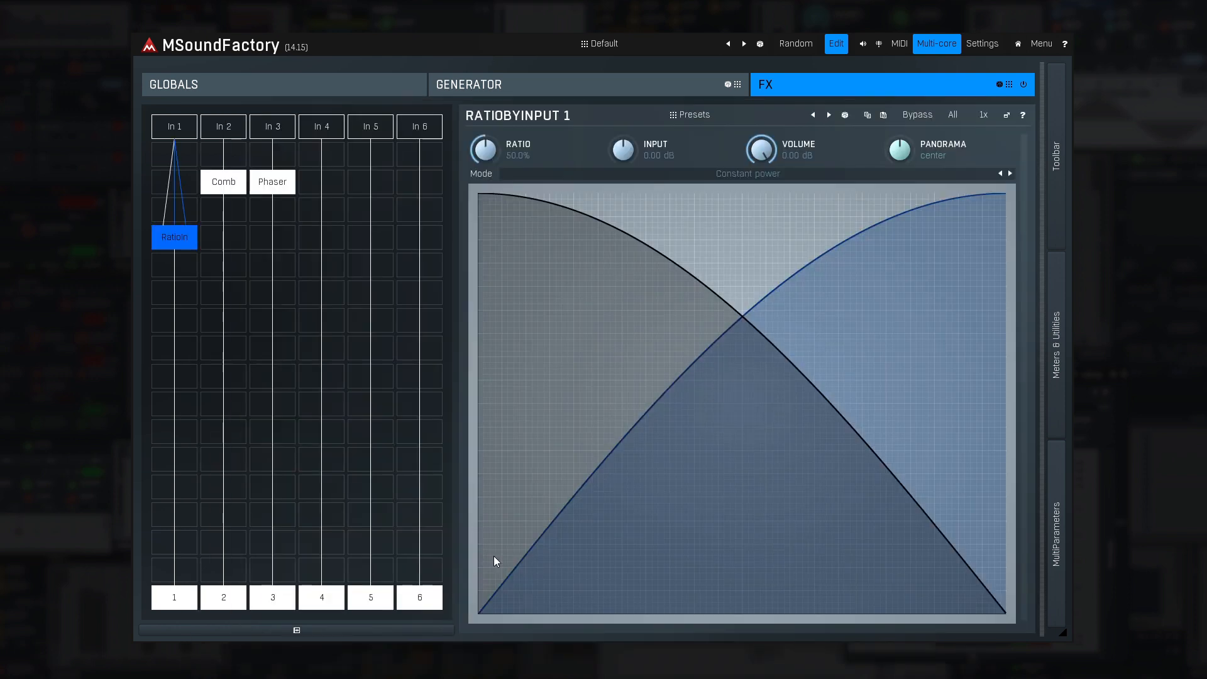
right_click(186, 240)
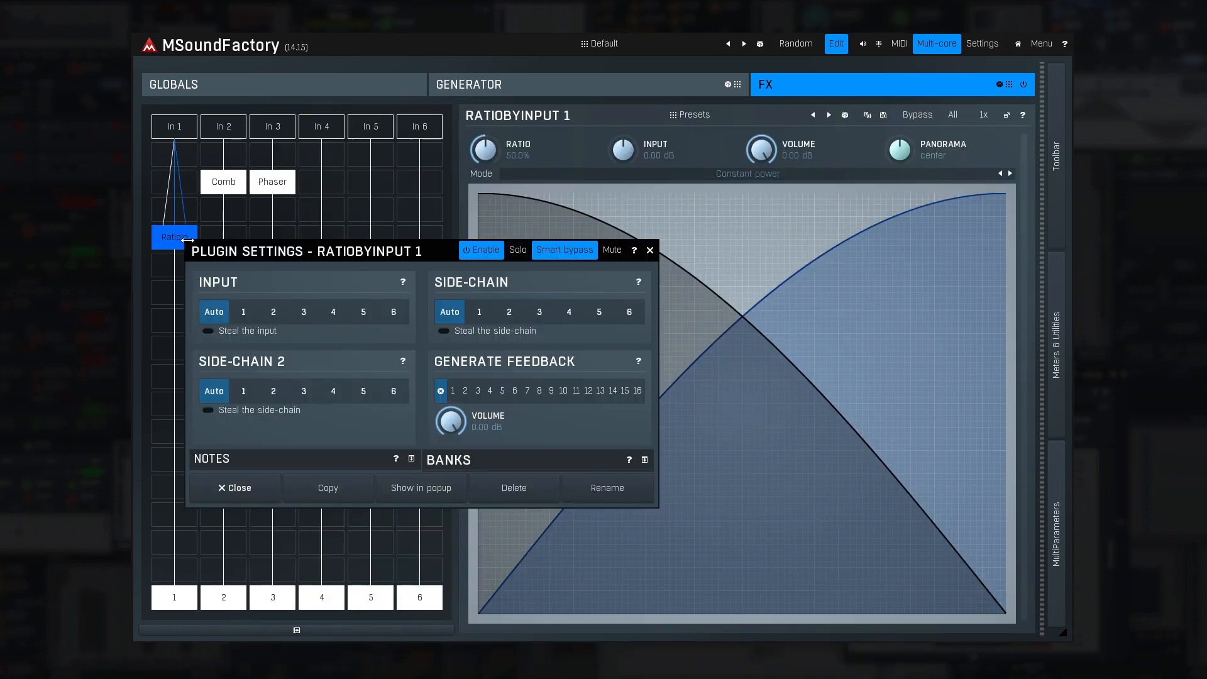
- Set the RatioByInput module's side-chain to input 2 and its side-chain 2 to input 3, and close its settings
left_click_drag(206, 254, 512, 311)
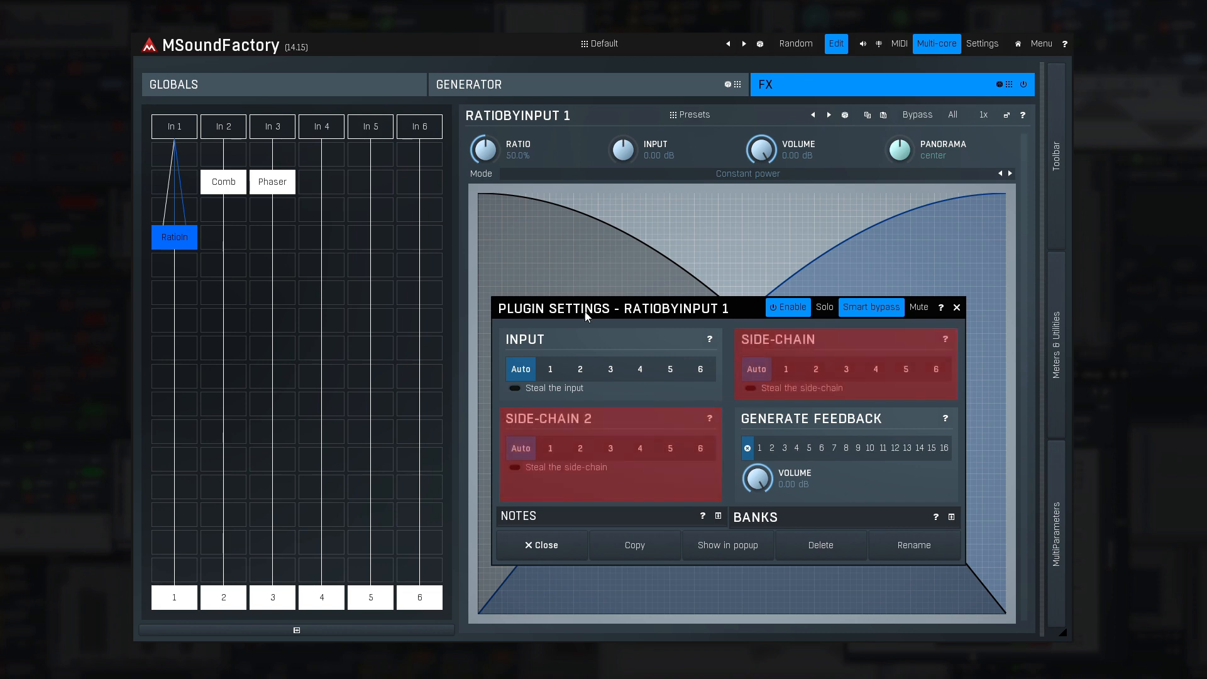
left_click(815, 369)
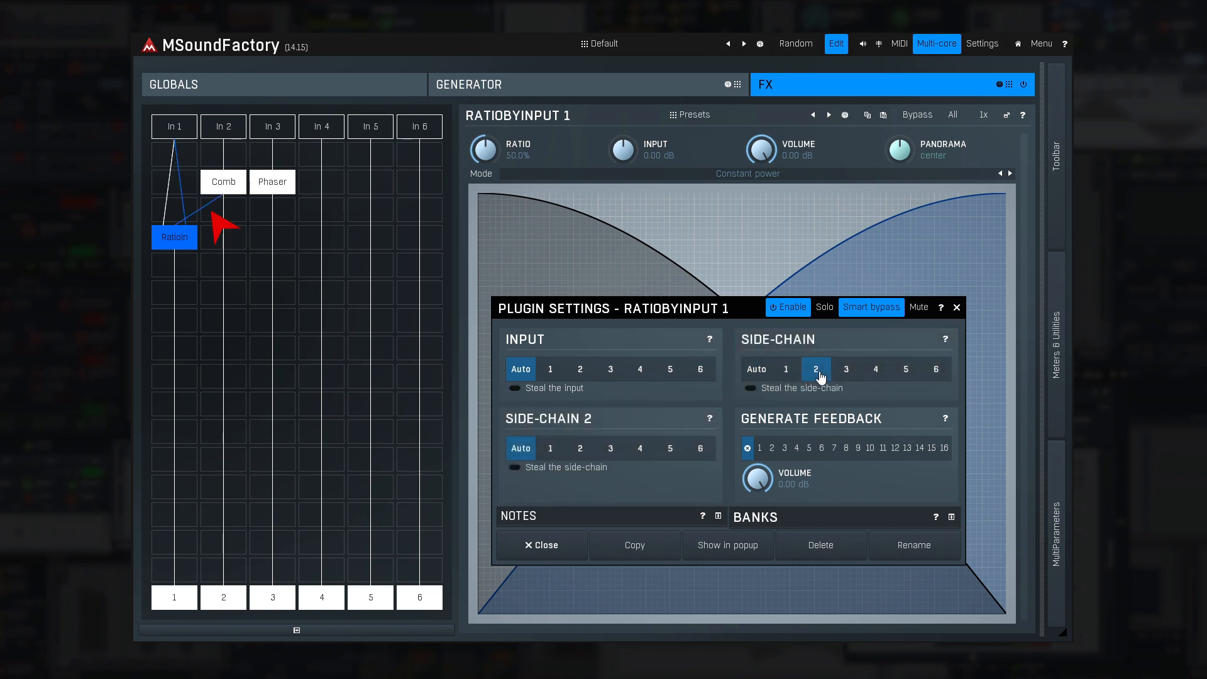
left_click(611, 449)
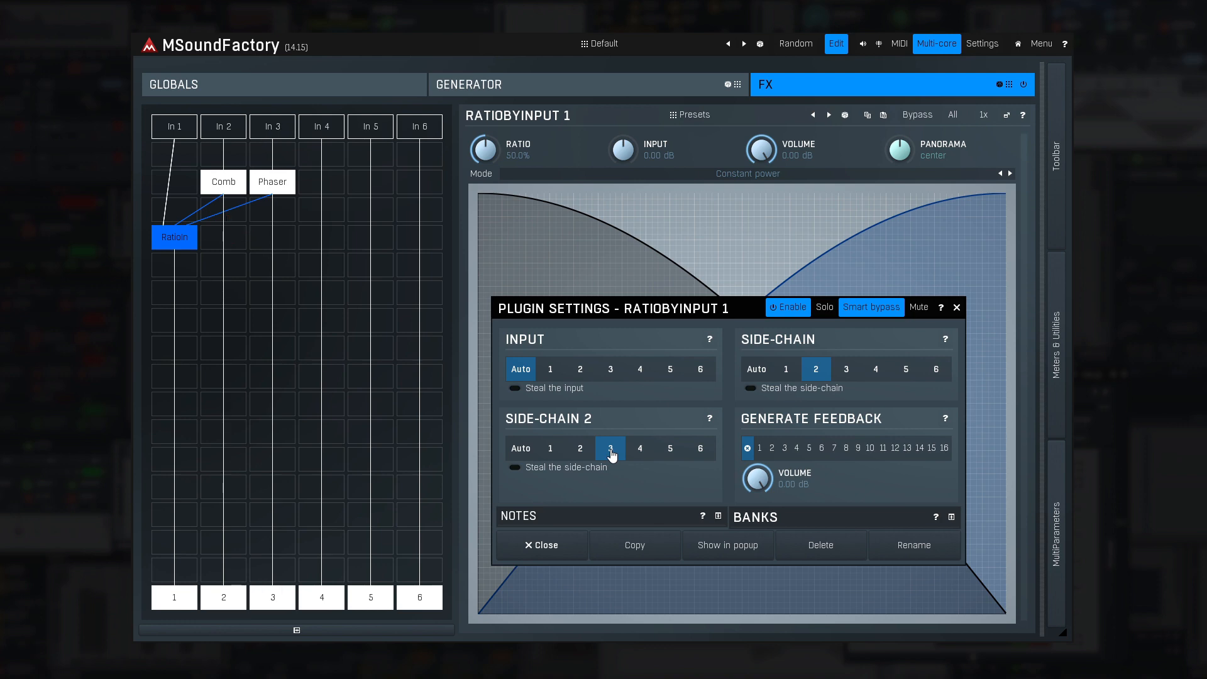
left_click(546, 547)
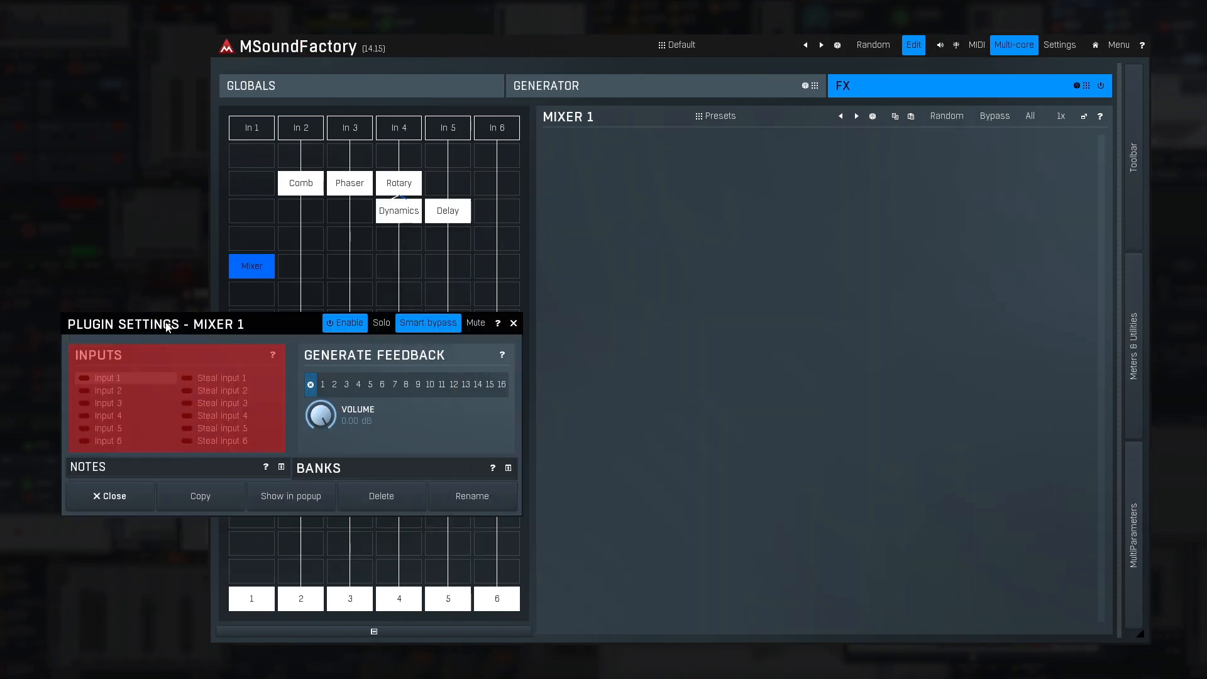
- Enable inputs 1 to 5 in the Mixer module's plugin settings
left_click(84, 377)
left_click(84, 390)
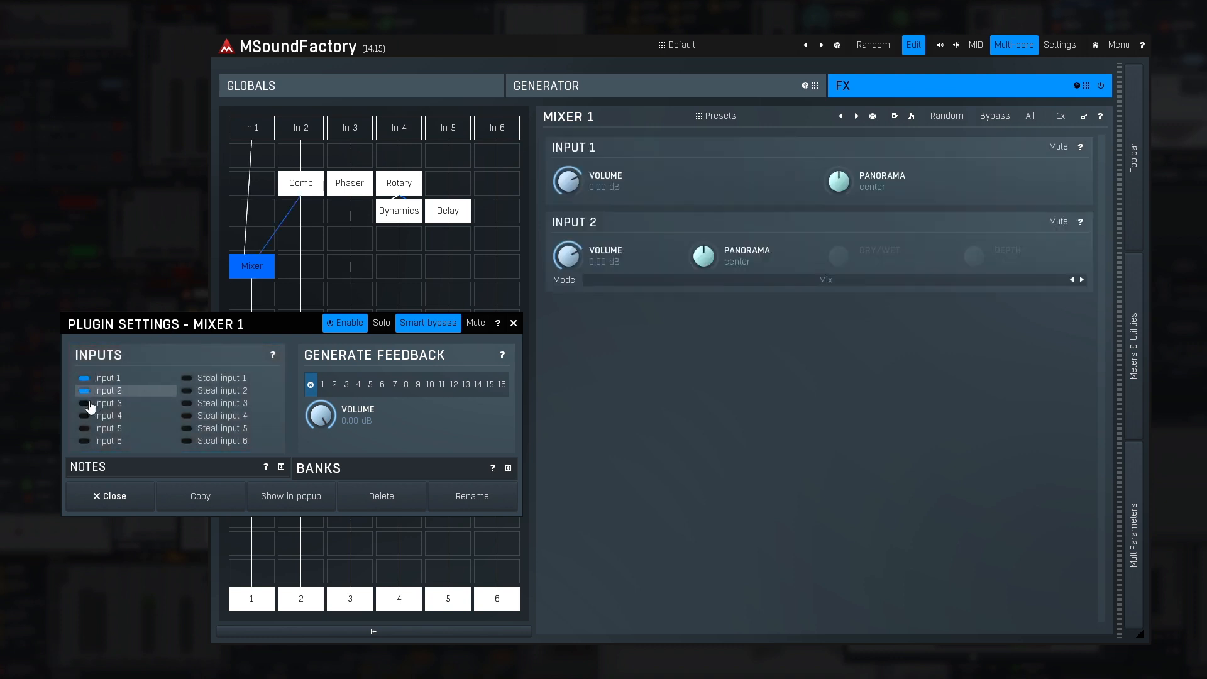
left_click(84, 402)
left_click(84, 415)
left_click(84, 428)
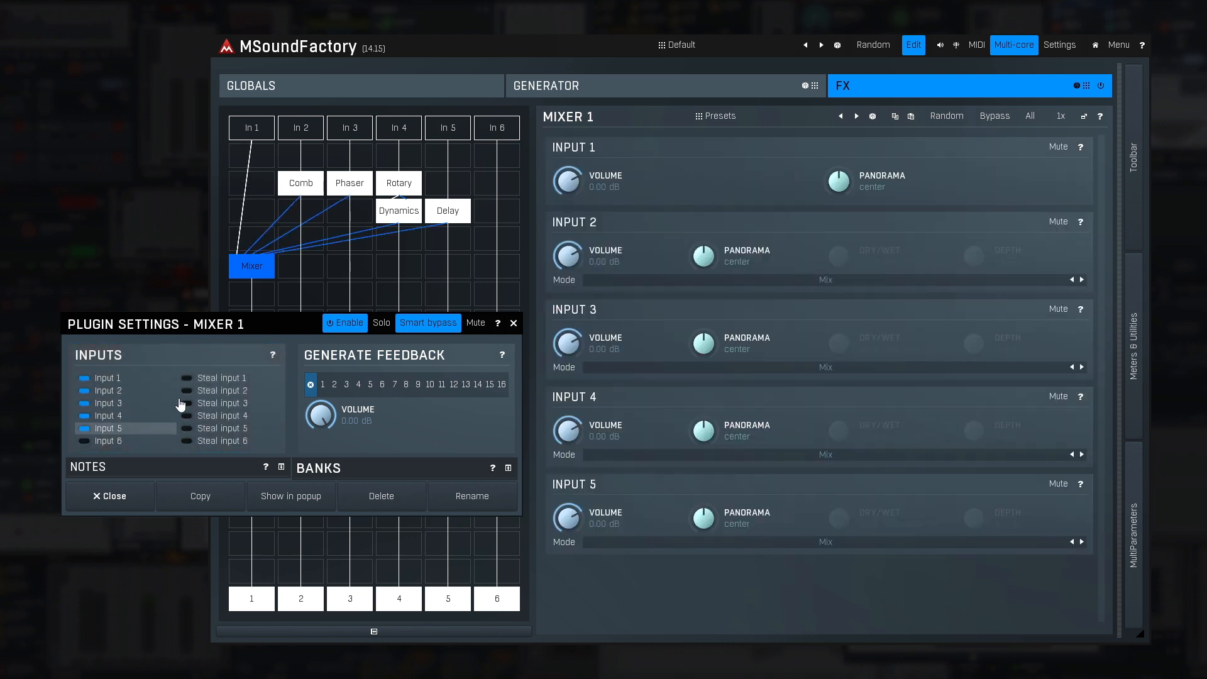
- Make the Mixer module steal inputs 2 and 5, and close its settings
left_click(187, 391)
left_click(187, 427)
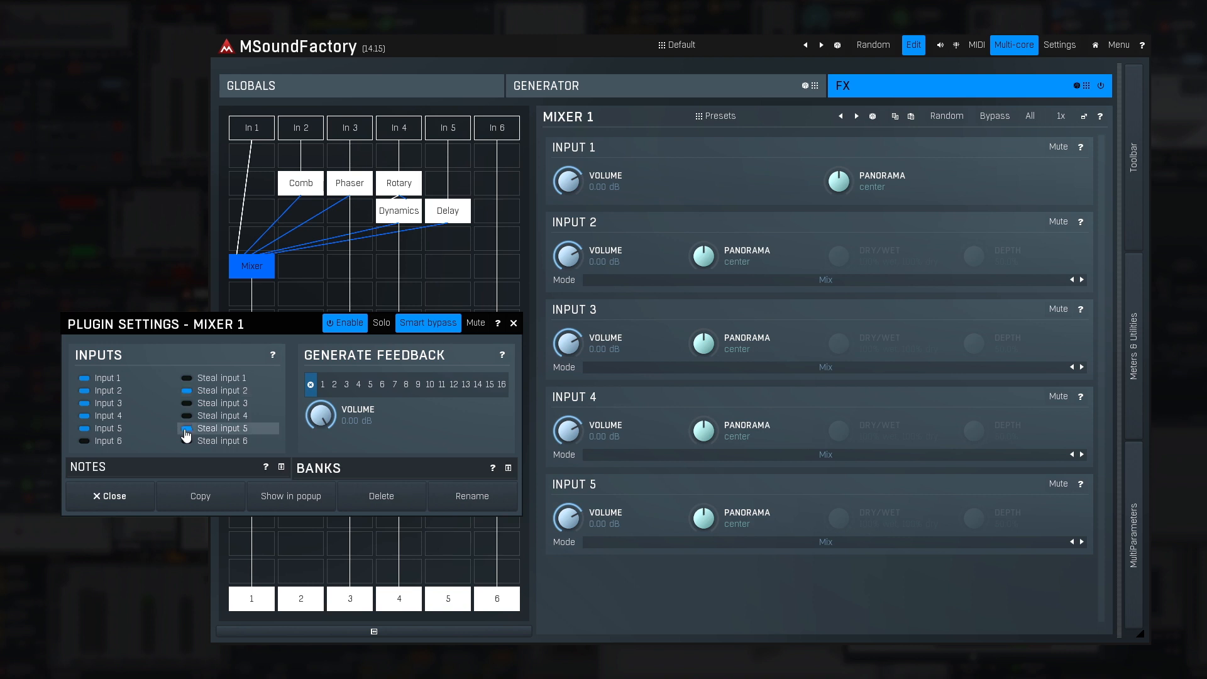
left_click(108, 497)
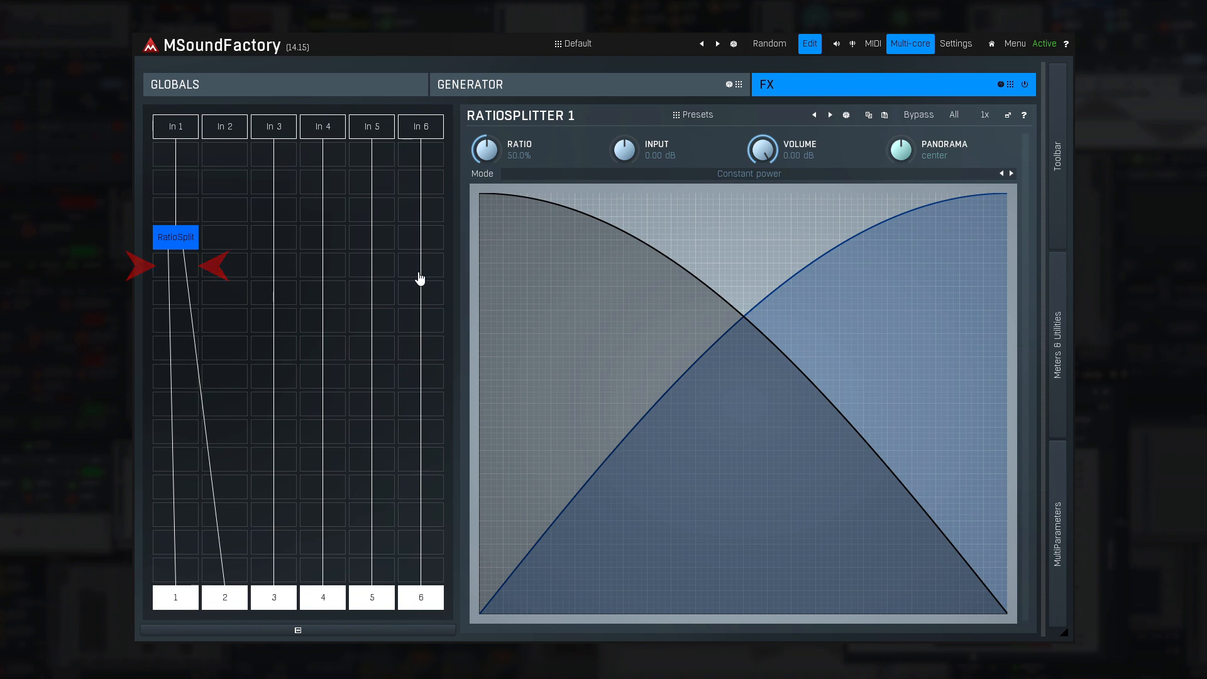
- Open the plugin settings of the RatioSplitter module in lane 1 and move the dialog aside
right_click(195, 242)
left_click_drag(218, 251, 287, 268)
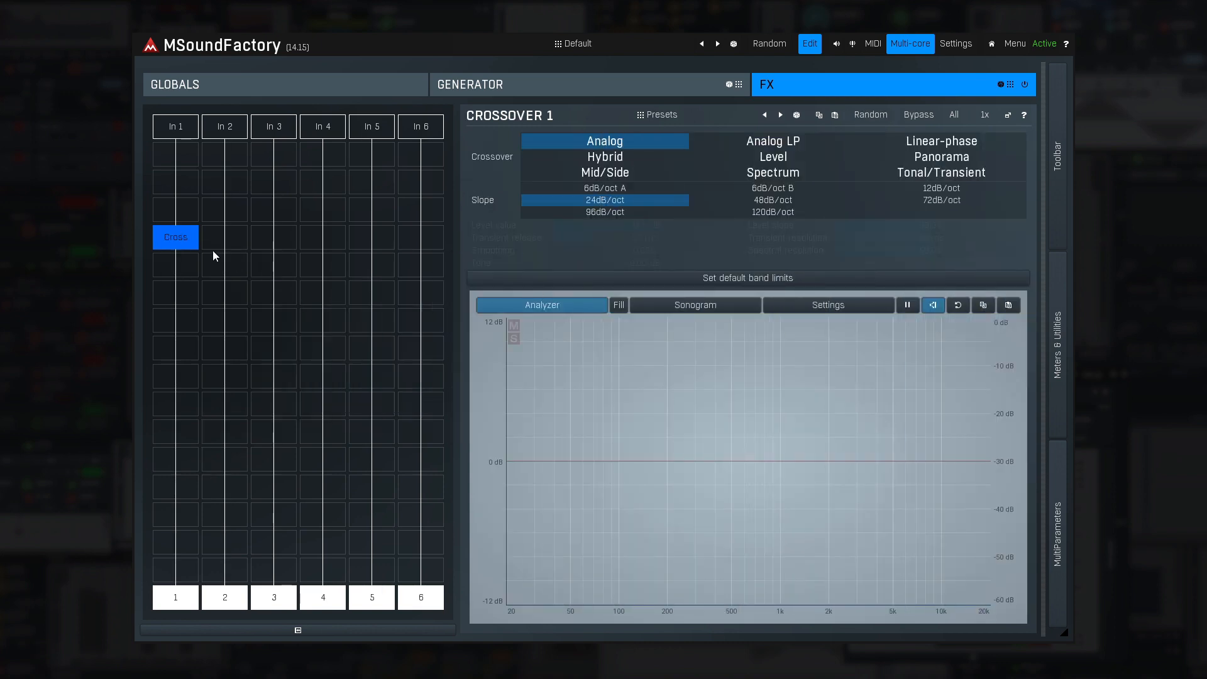
- In the Crossover module's plugin settings, raise the number of outputs one at a time from 2 to 6
right_click(187, 242)
left_click_drag(294, 253, 603, 73)
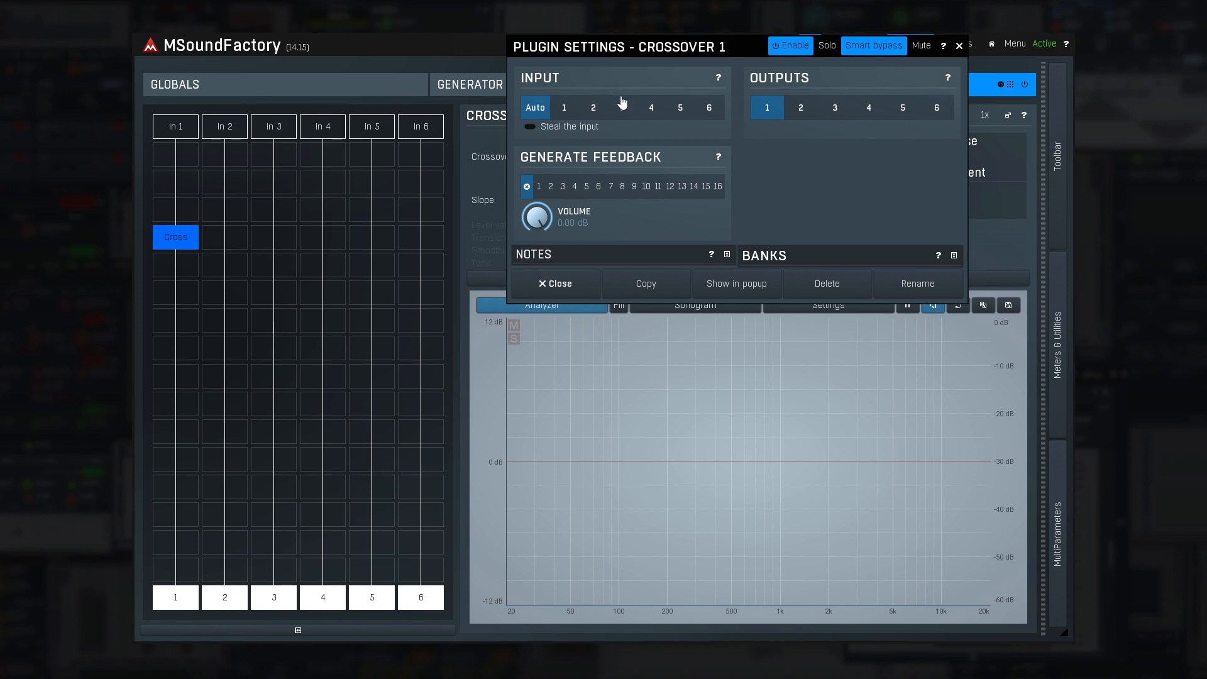
left_click(802, 114)
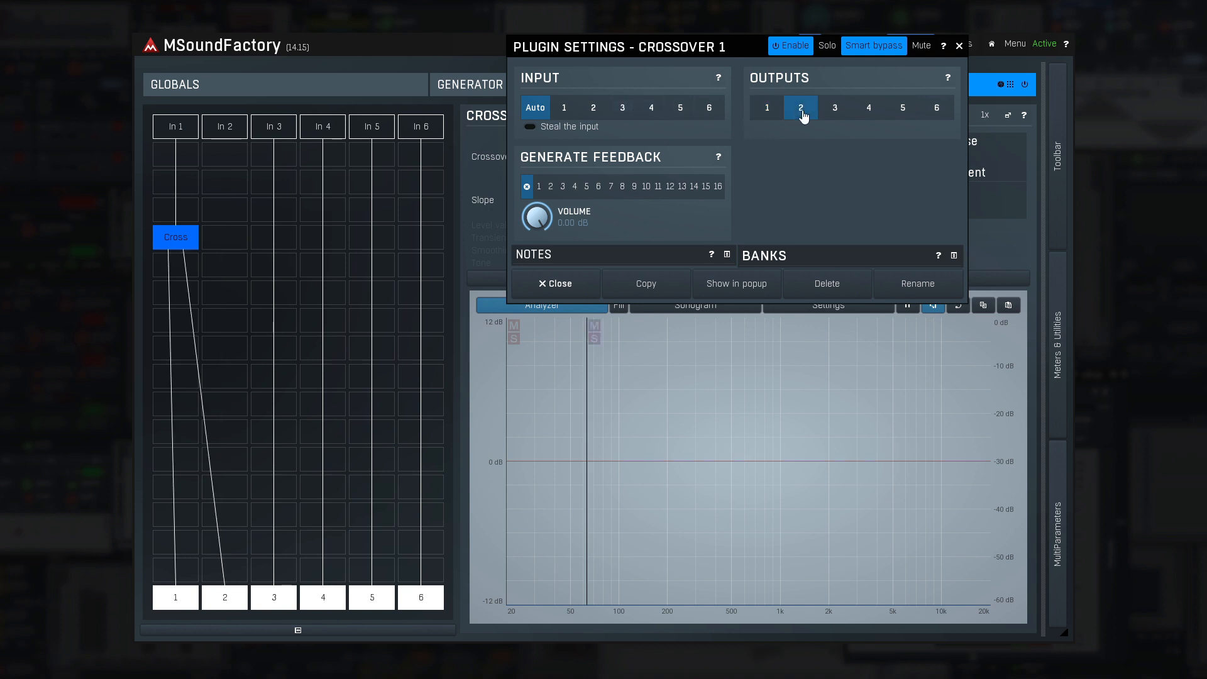
left_click(837, 117)
left_click(868, 116)
left_click(900, 117)
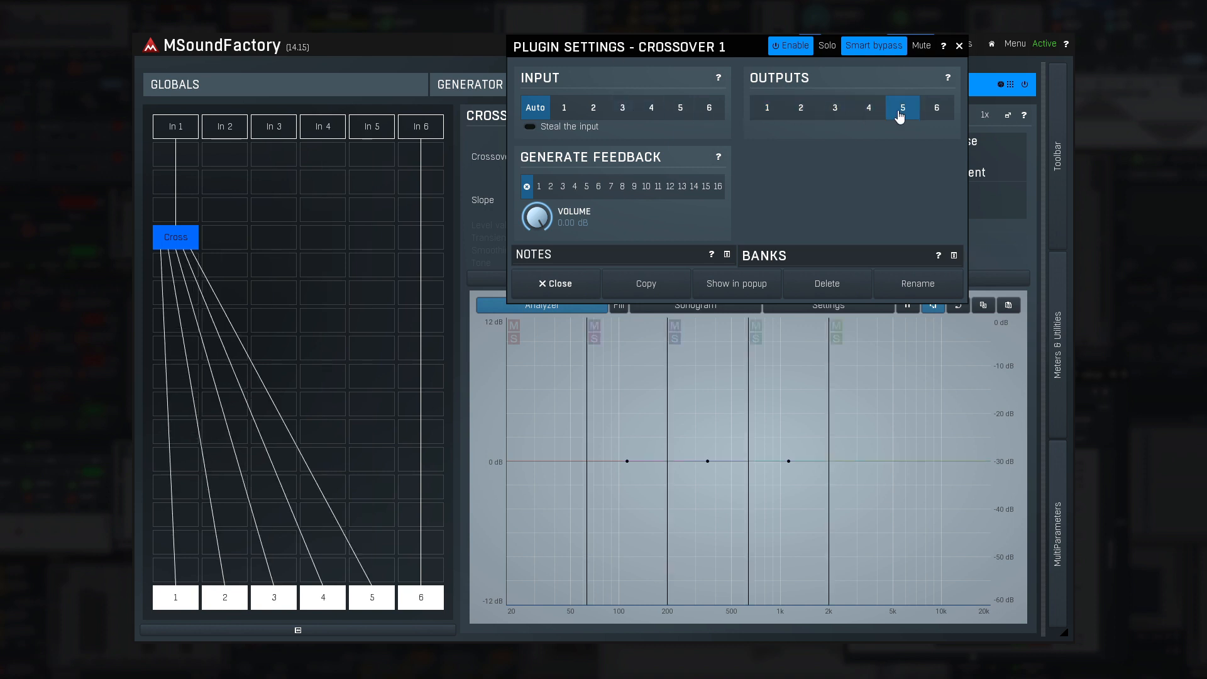
left_click(939, 119)
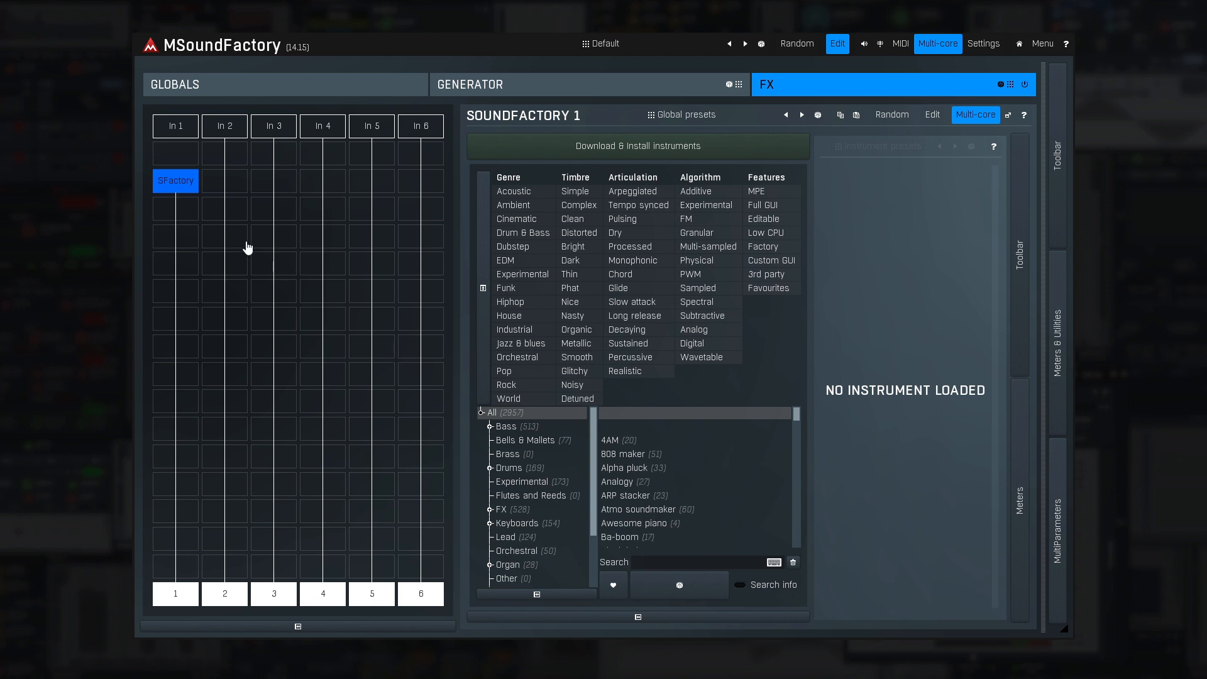
- Open the SoundFactory module's plugin settings and examine the MIDI input channel and note range options, keeping the channel on All
double_click(189, 189)
left_click_drag(292, 195, 362, 294)
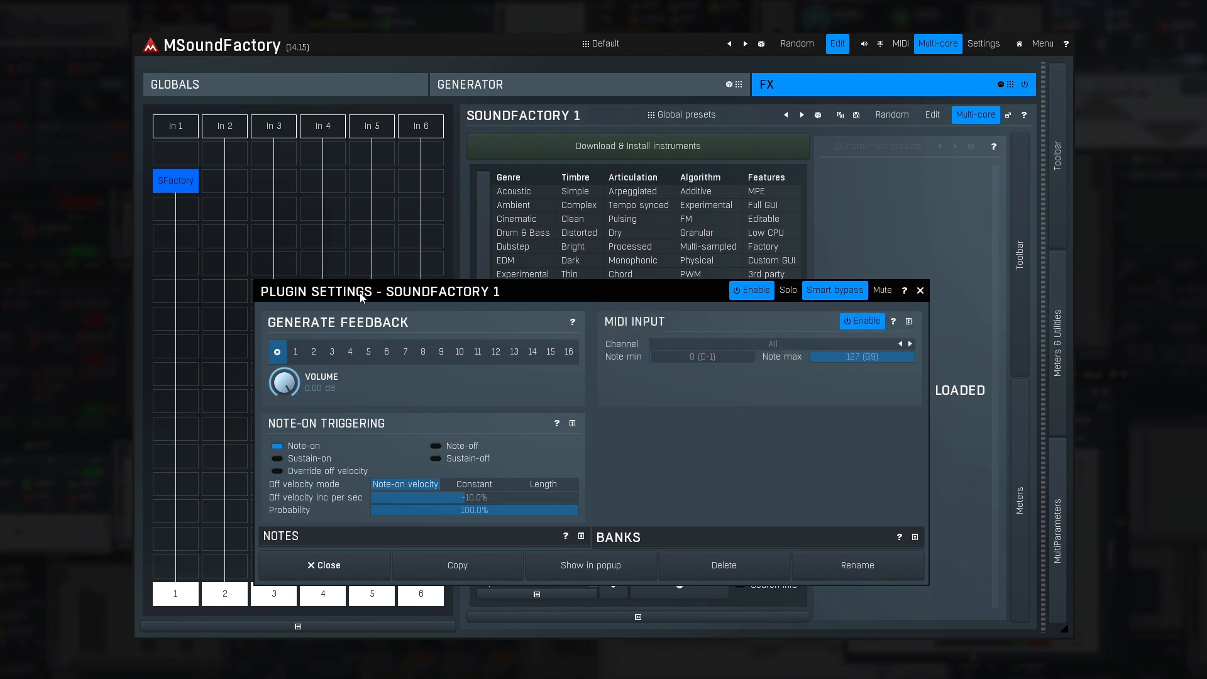
left_click(717, 348)
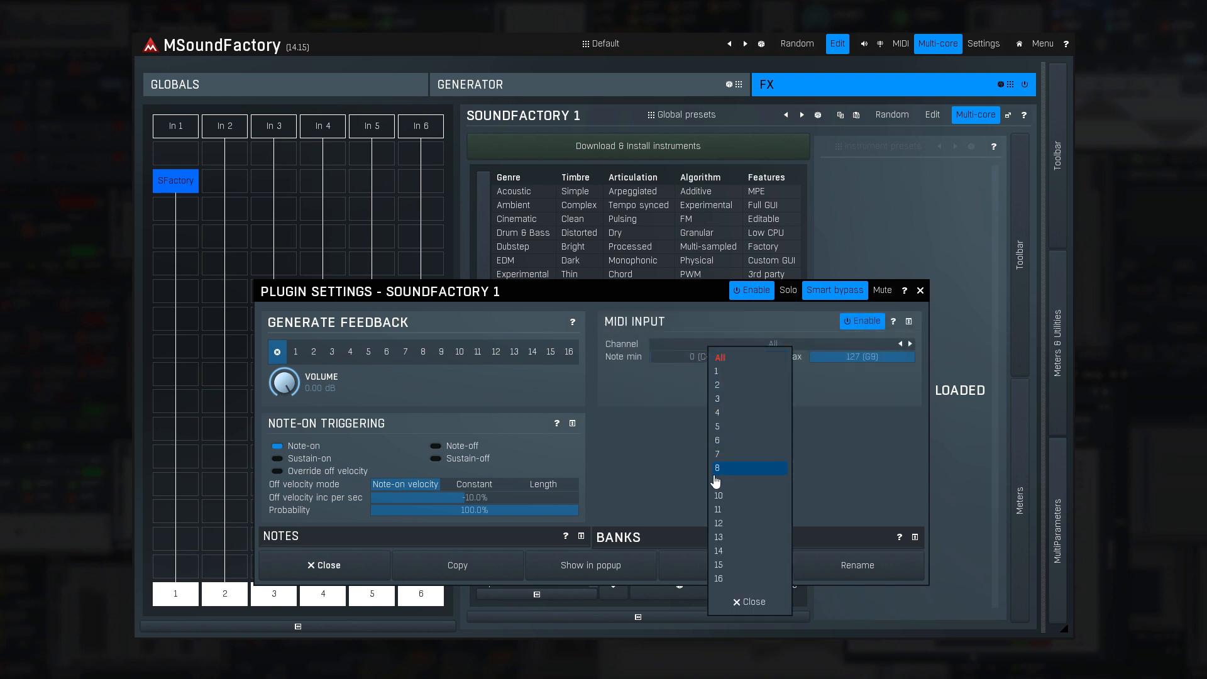
left_click(744, 360)
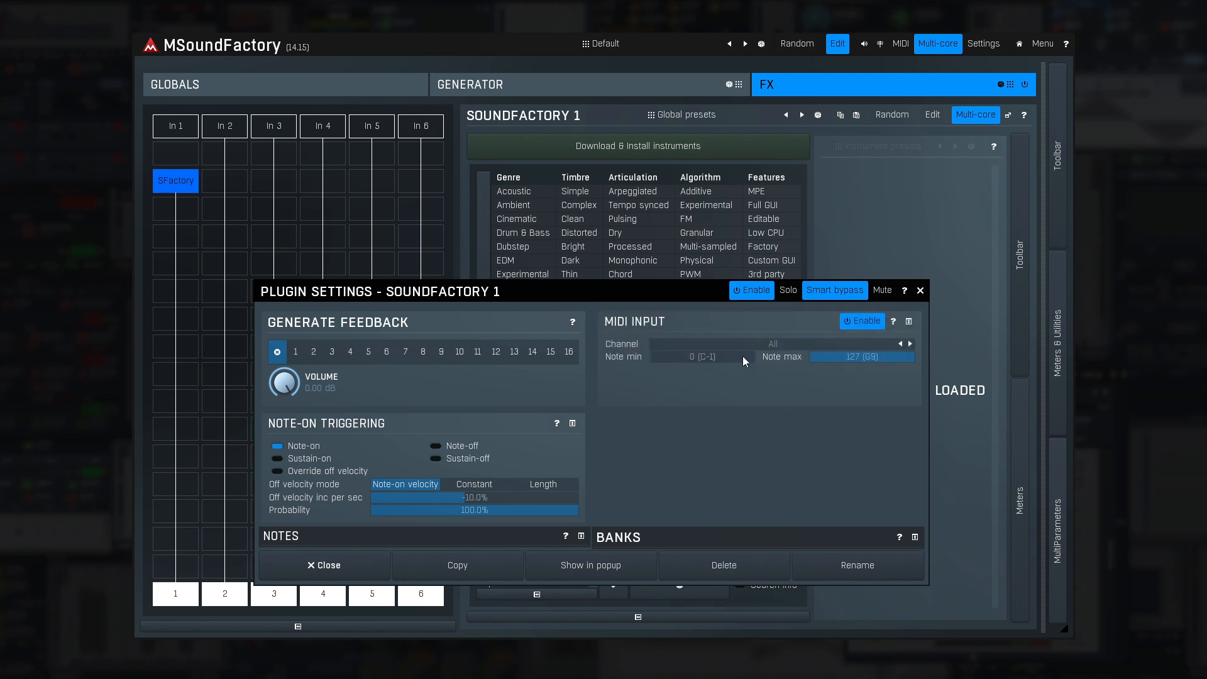
mouse_move(742, 357)
left_mouse_down()
mouse_move(771, 357)
mouse_move(742, 357)
left_mouse_up()
mouse_move(828, 357)
left_mouse_down()
mouse_move(809, 357)
mouse_move(828, 357)
left_mouse_up()
- Switch the SoundFactory module's triggering from Note-on to Note-off and close its settings
left_click(328, 447)
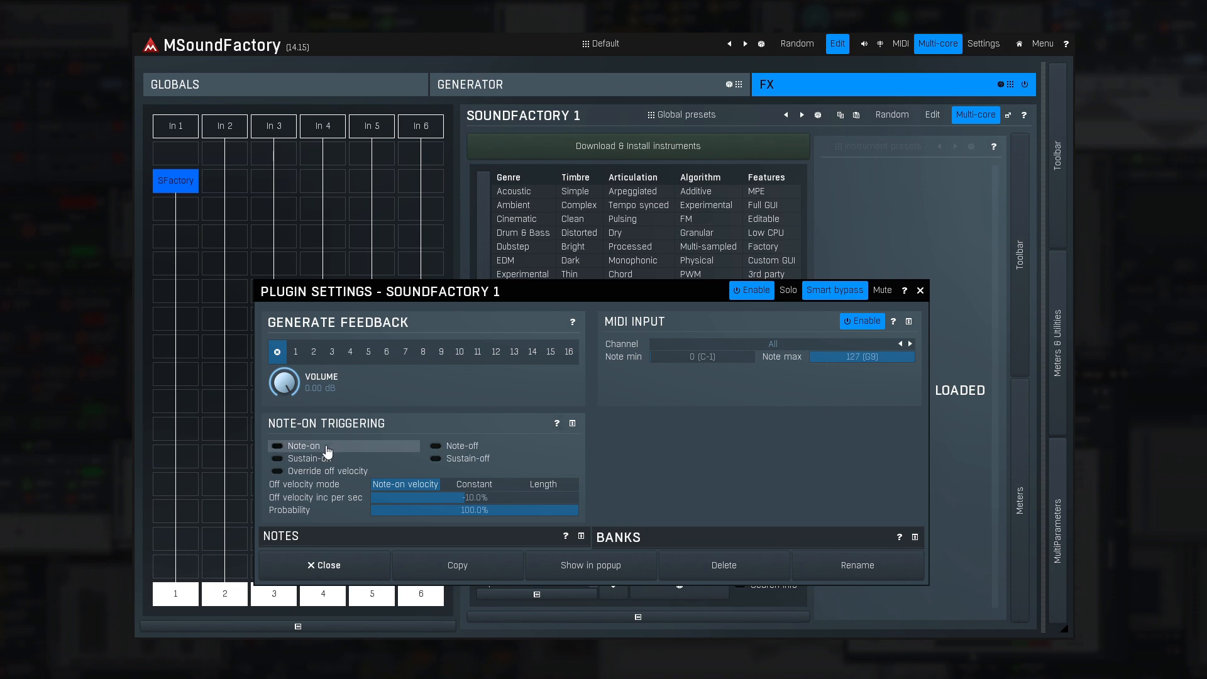
left_click(444, 448)
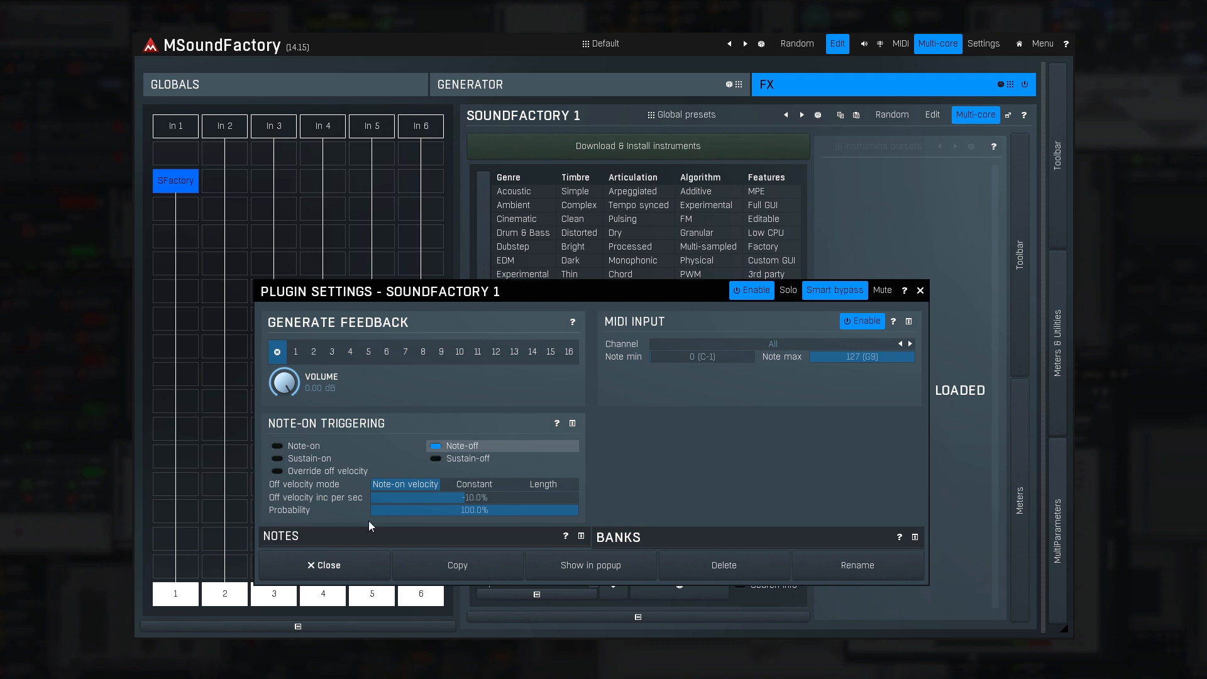
left_click(343, 573)
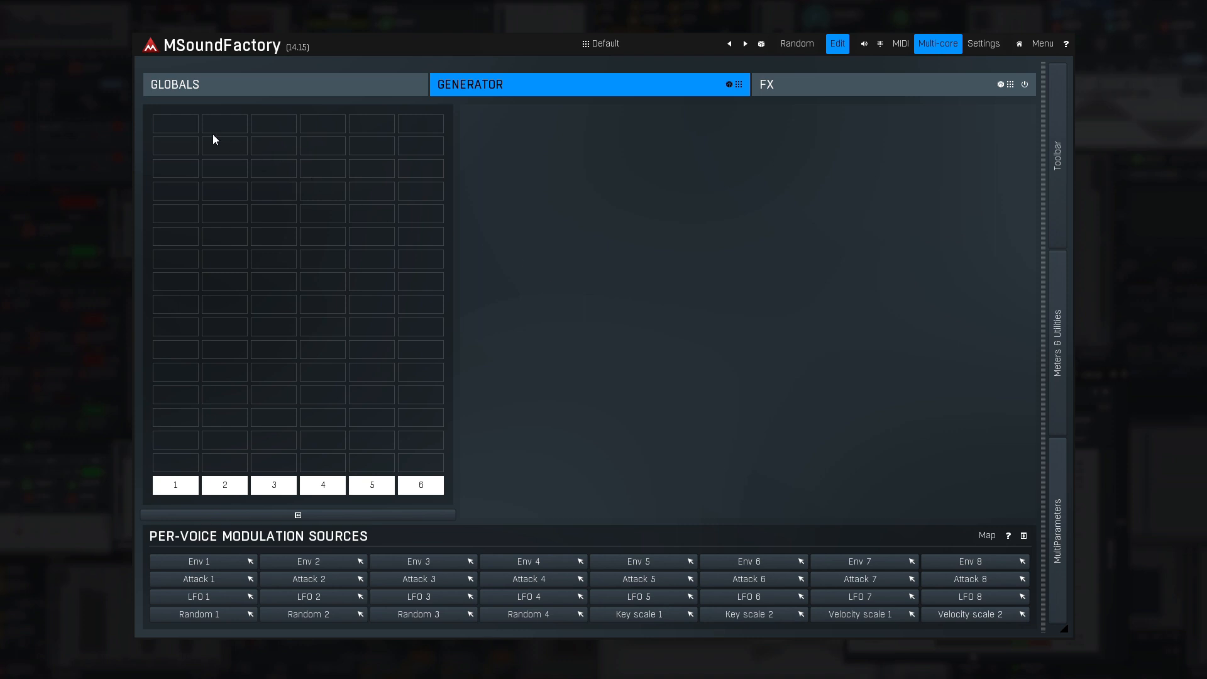
- Add a Drum Sampler to the first slot of lane 1 in the generator grid and review its MIDI filter settings
left_click(177, 123)
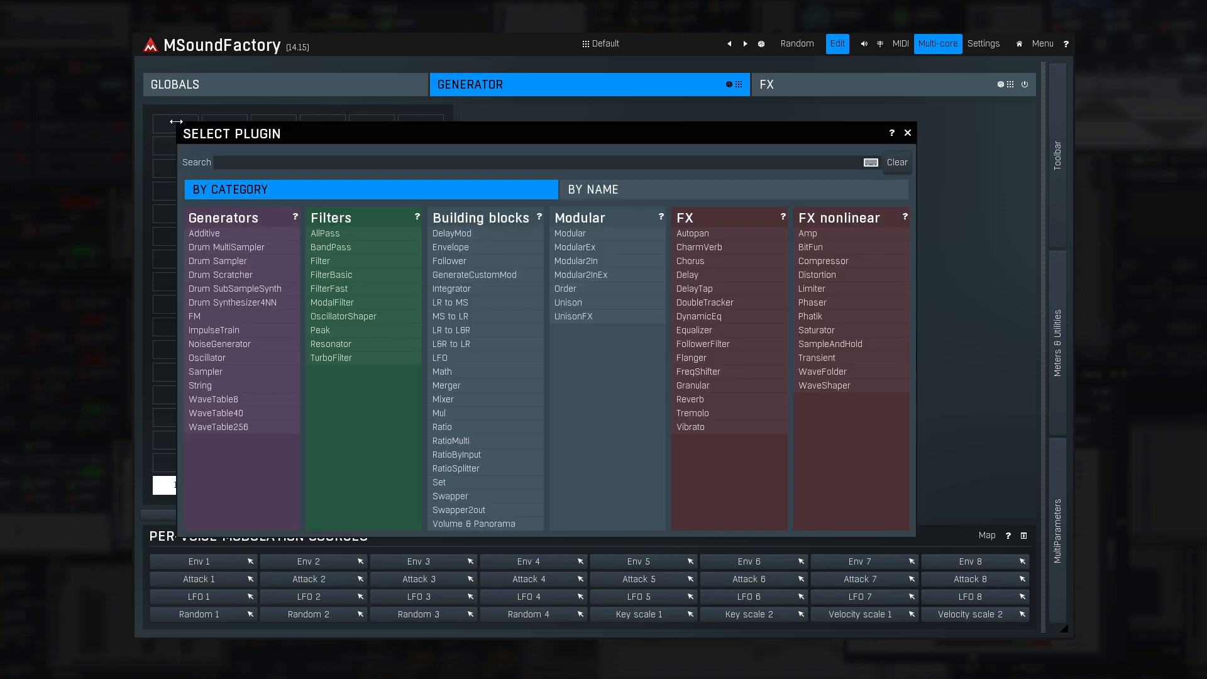
left_click(240, 261)
left_click(182, 127)
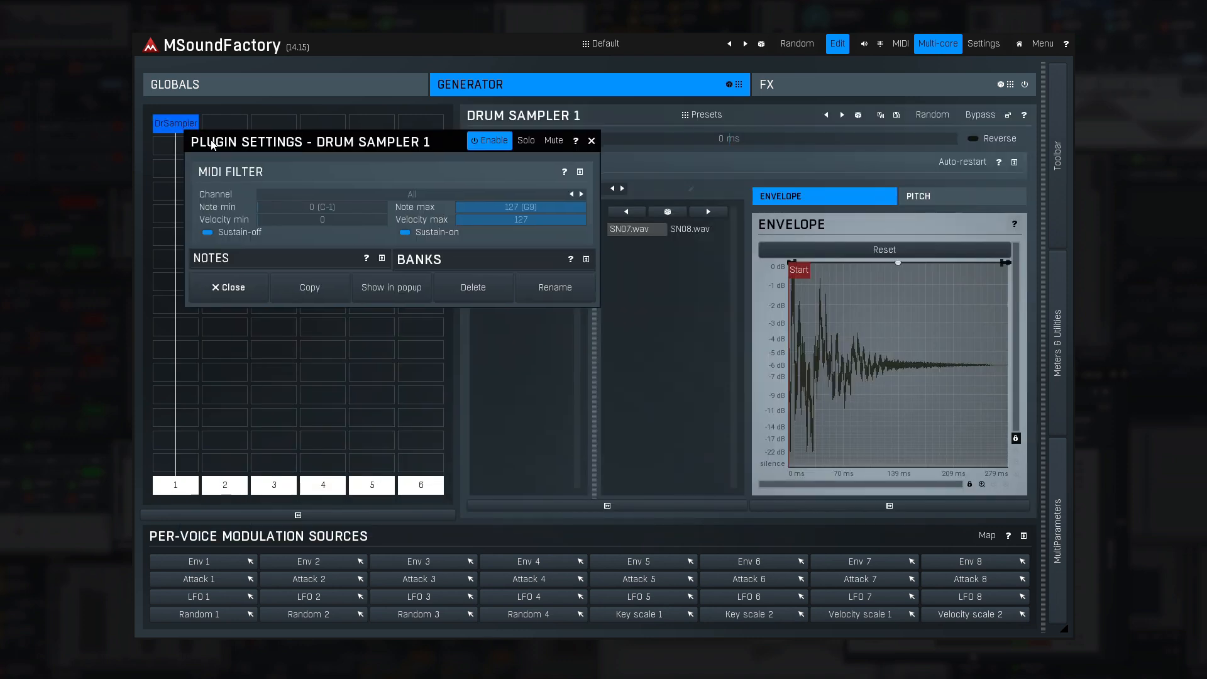
left_click_drag(206, 139, 341, 309)
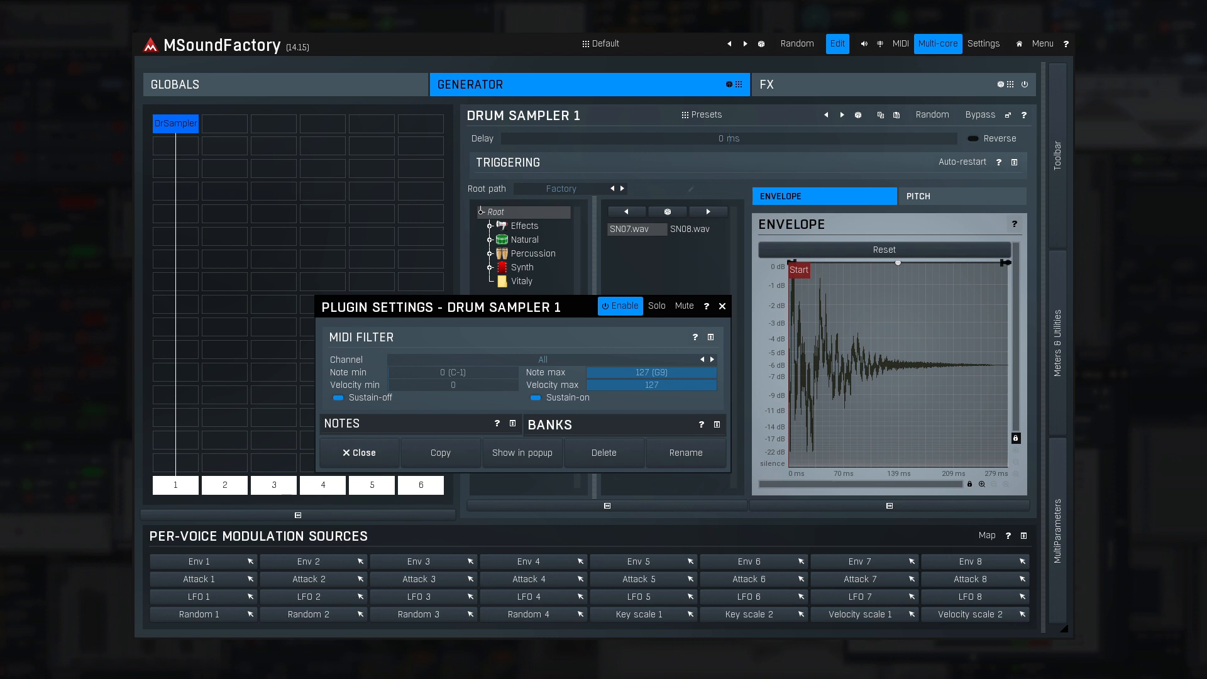
left_click_drag(412, 385, 412, 388)
left_click(366, 452)
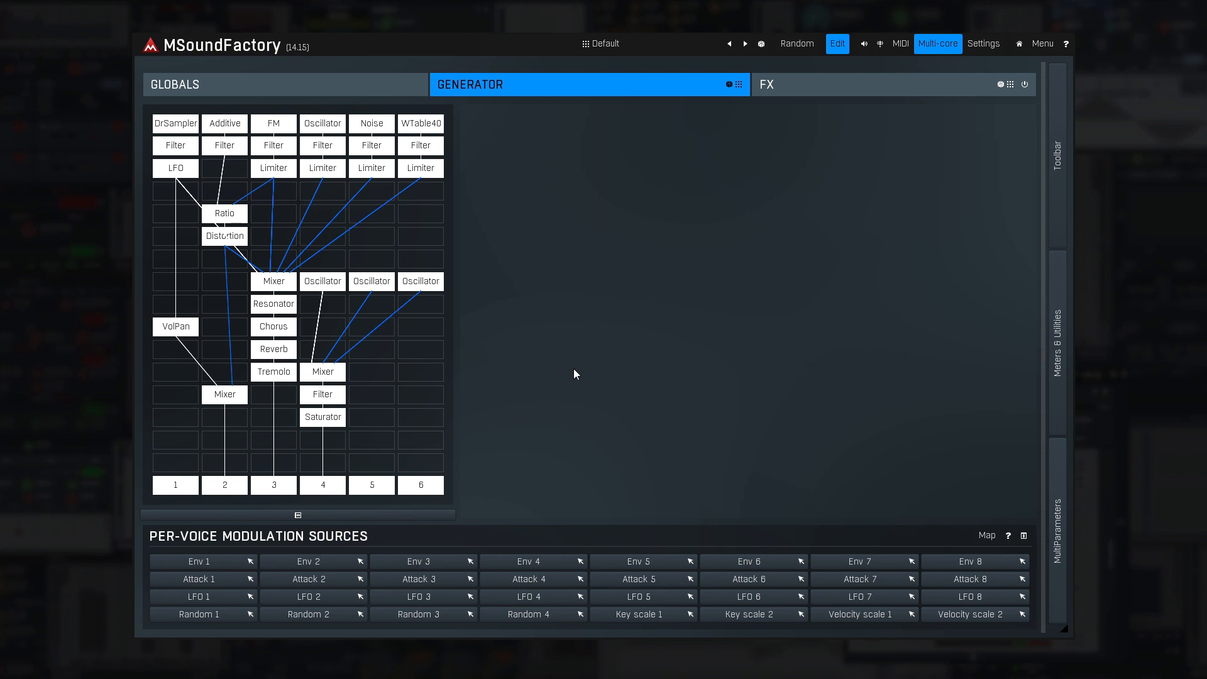
- Add a Modular module to lane 1 of the generator grid, in the empty slot beside lane 2's Mixer
left_click(172, 395)
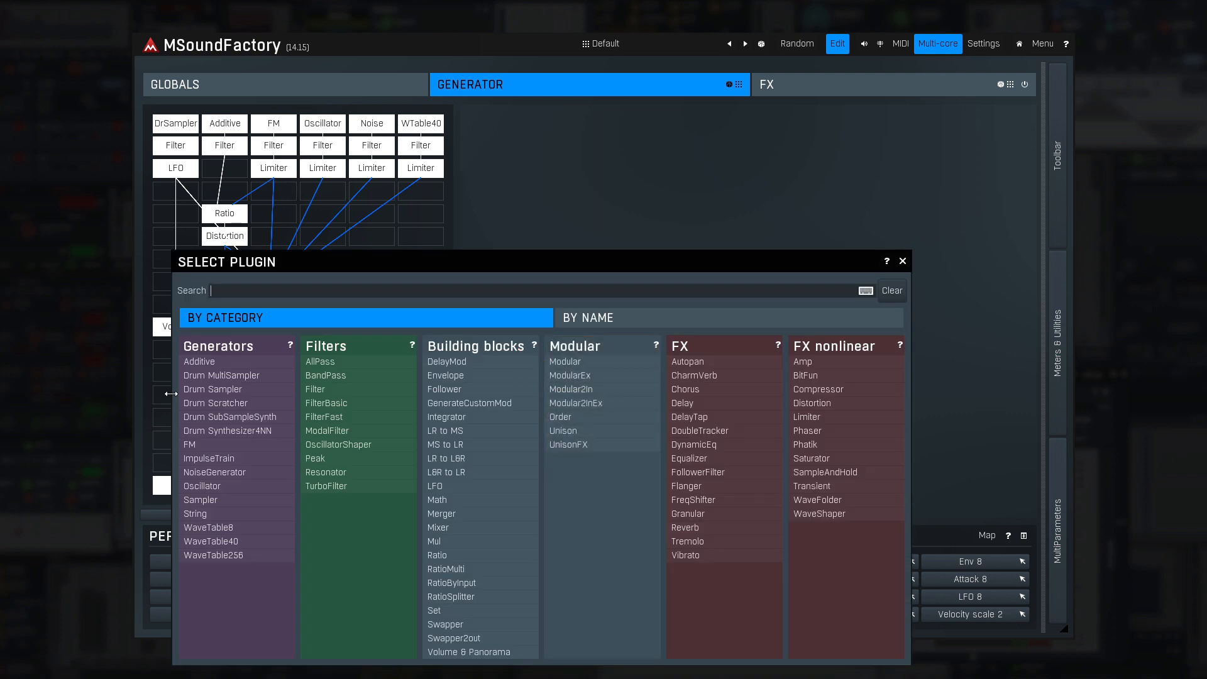
left_click(566, 363)
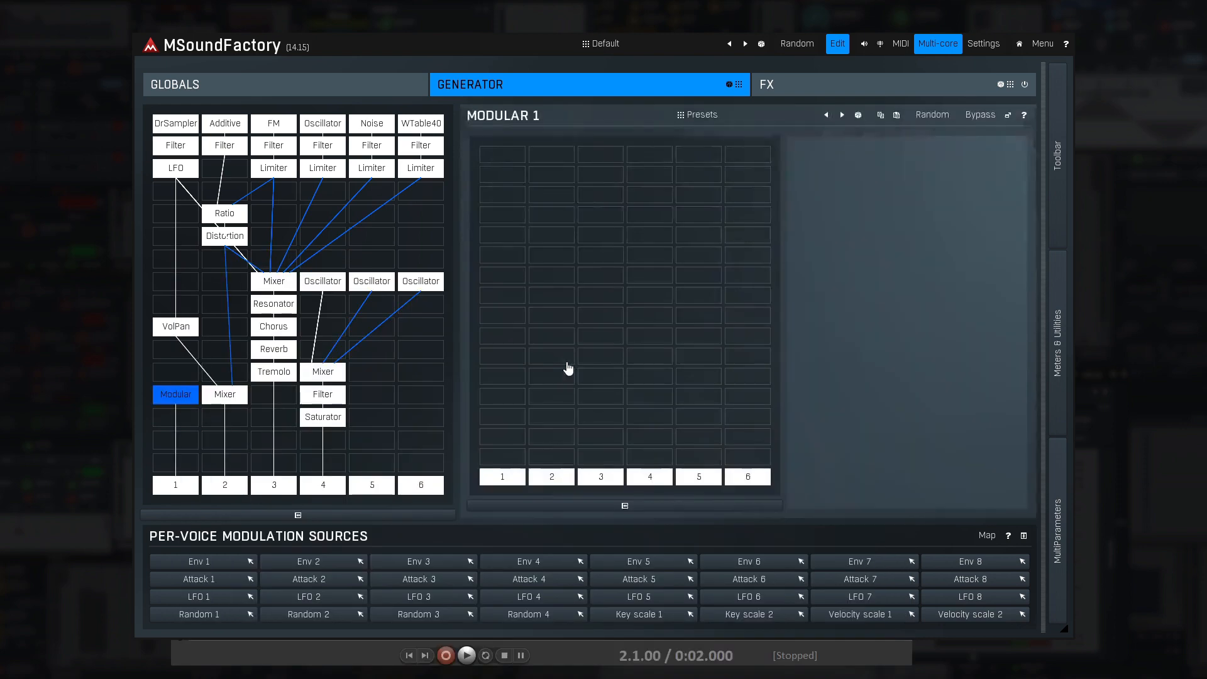